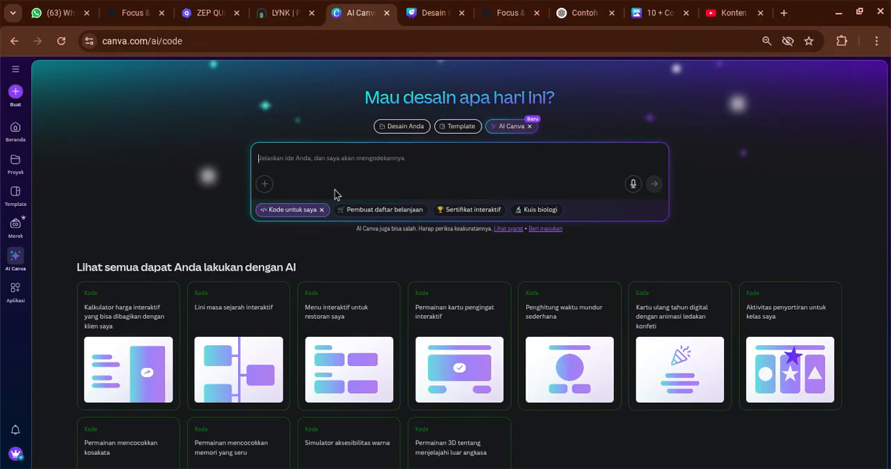
# Paste the copied "Kuis Show Family 100" prompt into the AI Canva code prompt box and check its full text
pyautogui.click(644, 7)
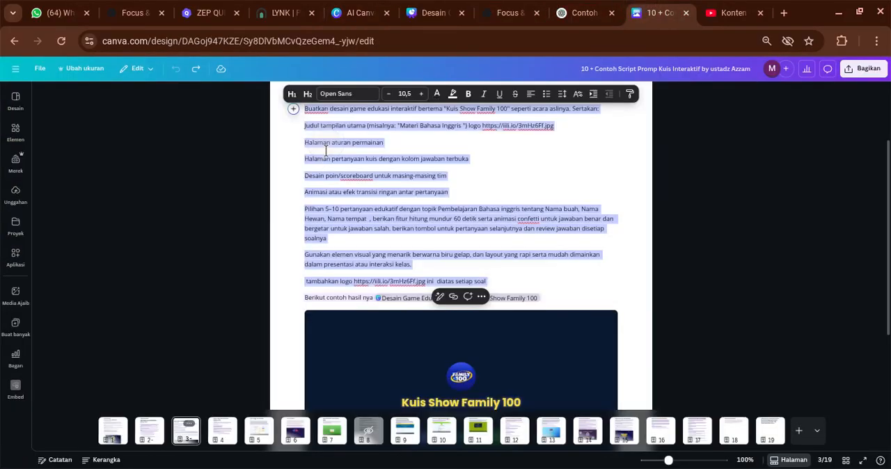
pyautogui.click(430, 7)
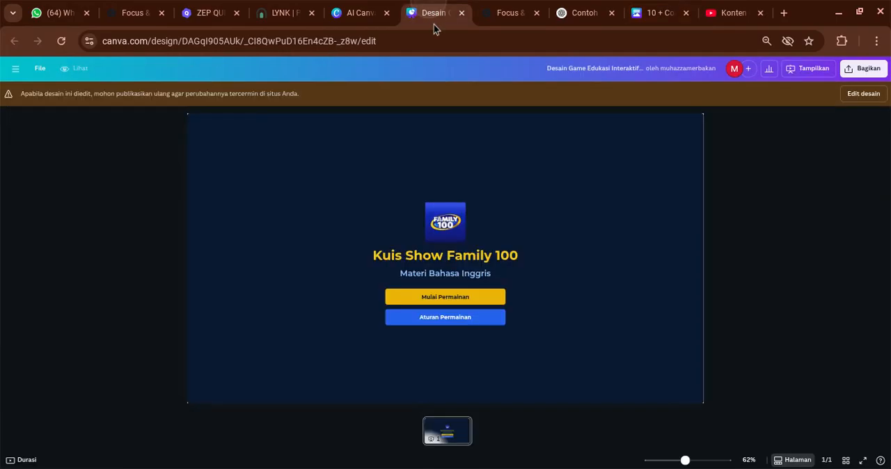
pyautogui.click(369, 12)
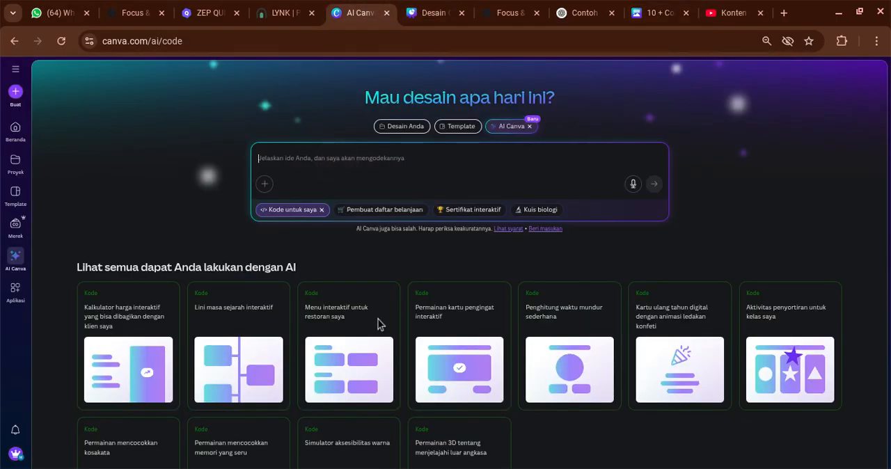
pyautogui.write('Judul tampilan utama (misalnya: "Materi Bahasa Inggris ") logo https://iili.io/3mHz6Ff.jpg Halaman aturan permainan Halaman pertanyaan kuis dengan kolom jawaban terbuka Desain poin/scoreboard untuk masing-masing tim Animasi atau efek transisi ringan antar pertanyaan Pilihan 5–10 pertanyaan edukatif dengan topik Pembelajaran Bahasa inggris tentang Nama buah, Nama Hewan, Nama tempat  , berikan fitur hitung mundur 60 detik serta animasi confetti untuk jawaban benar dan  bergetar untuk jawaban salah. berikan tombol untuk pertanyaan selanjutnya dan review jawaban setiap soalnya Gunakan elemen visual yang menarik berwarna biru gelap, dan layout yang rapi serta mudah dimainkan dalam presentasi atau interaksi kelas.  tambahkan logo https://iili.io/3mHz6Ff.jpg ini  diatas setiap soal')
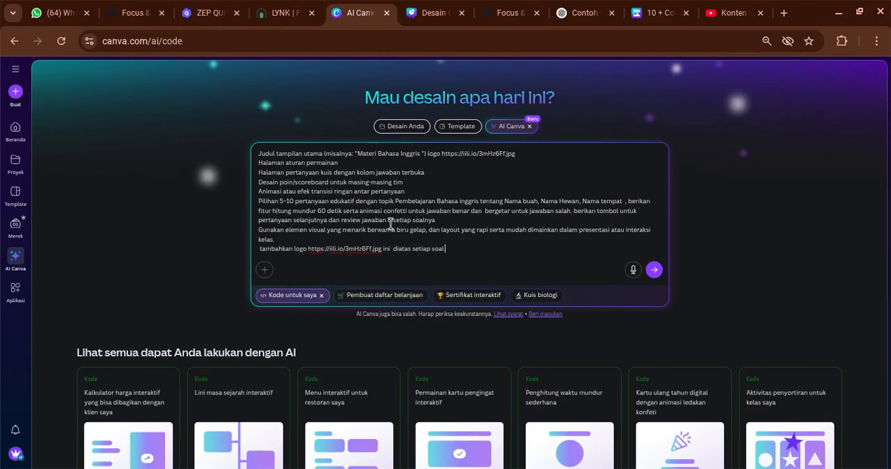
pyautogui.scroll(1, 372, 203)
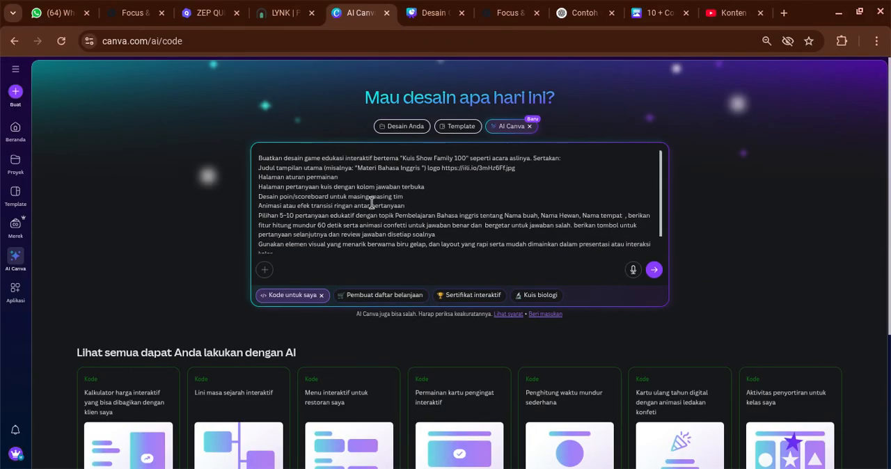
pyautogui.scroll(-1, 360, 211)
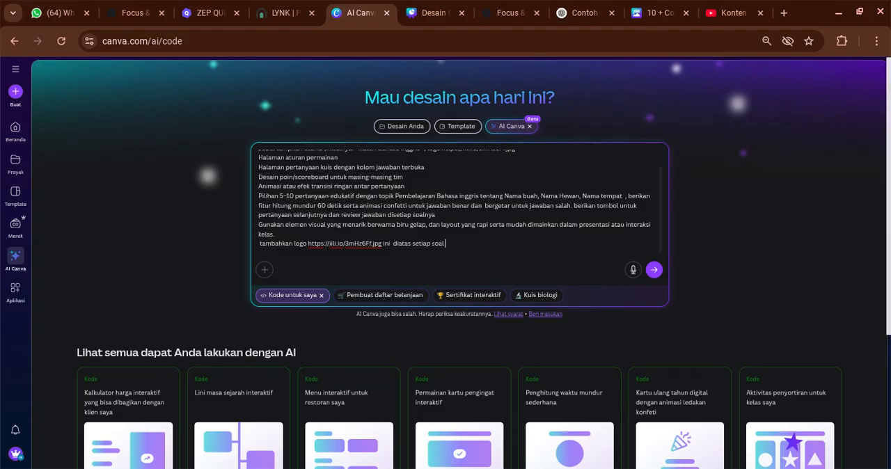
# Change the countdown duration in the pasted prompt to 120 seconds ("120 detik")
pyautogui.hotkey('ctrl', '+')
pyautogui.hotkey('ctrl', '+')
pyautogui.hotkey('ctrl', '+')
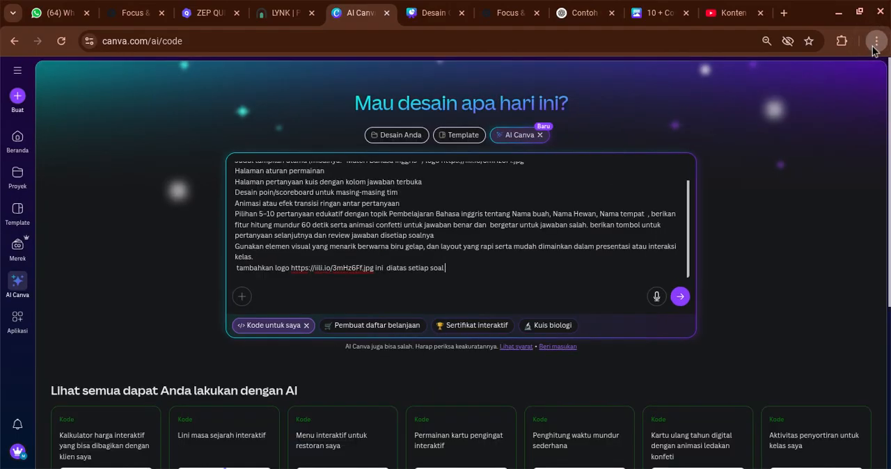
pyautogui.scroll(1, 344, 231)
pyautogui.scroll(1, 345, 231)
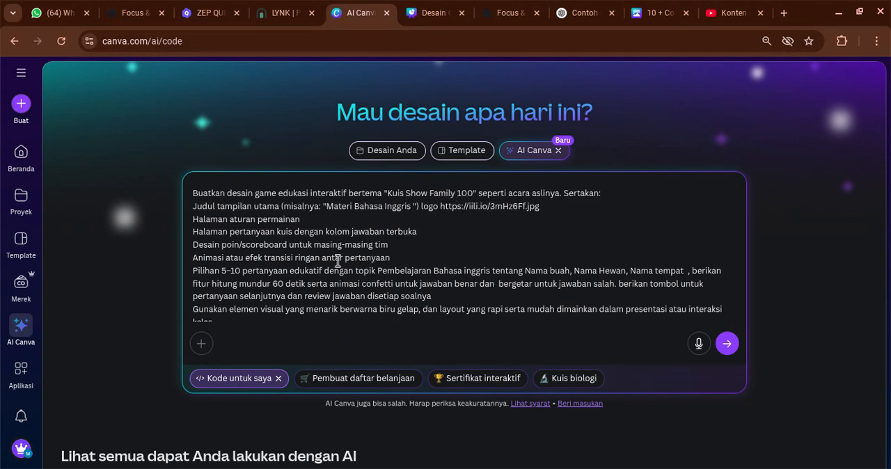
pyautogui.scroll(-4, 338, 261)
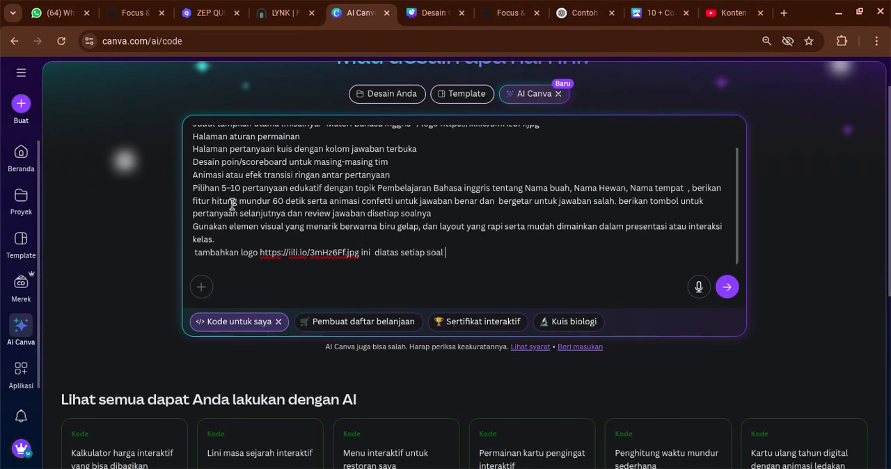
pyautogui.doubleClick(277, 201)
pyautogui.write('1')
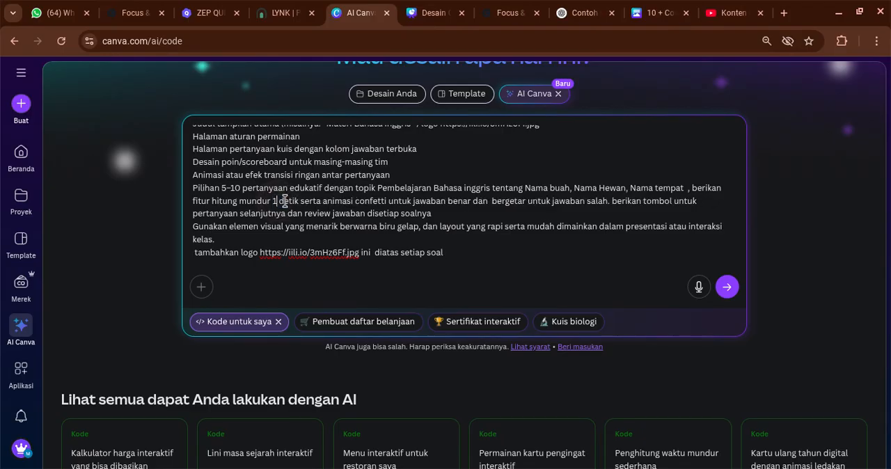
pyautogui.write('20')
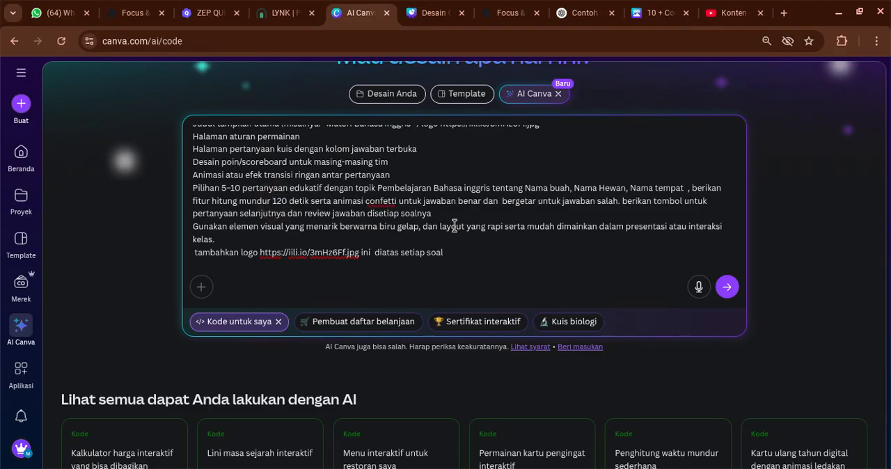
# Review the edited prompt from its first line and submit it to generate the quiz game code
pyautogui.scroll(2, 251, 247)
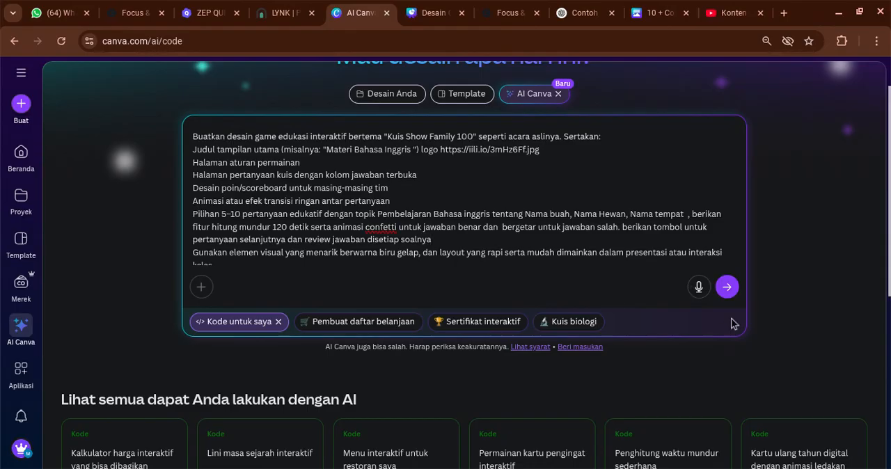
pyautogui.scroll(1, 682, 254)
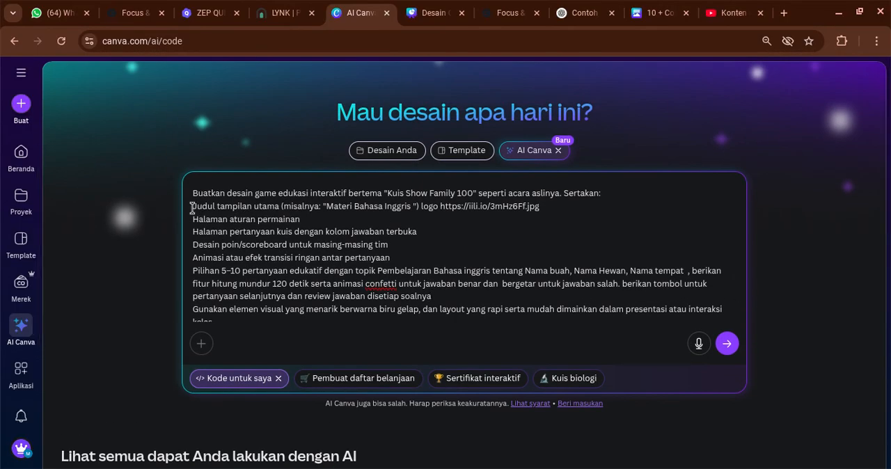
pyautogui.click(192, 193)
pyautogui.tripleClick(205, 194)
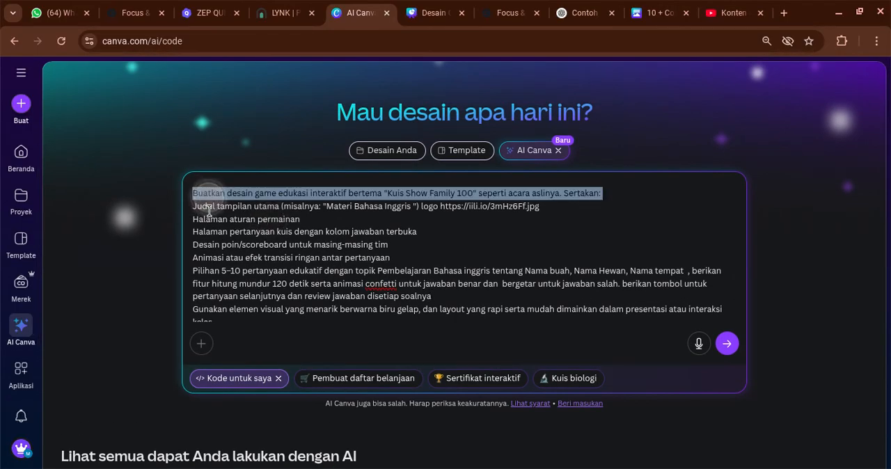
pyautogui.click(493, 285)
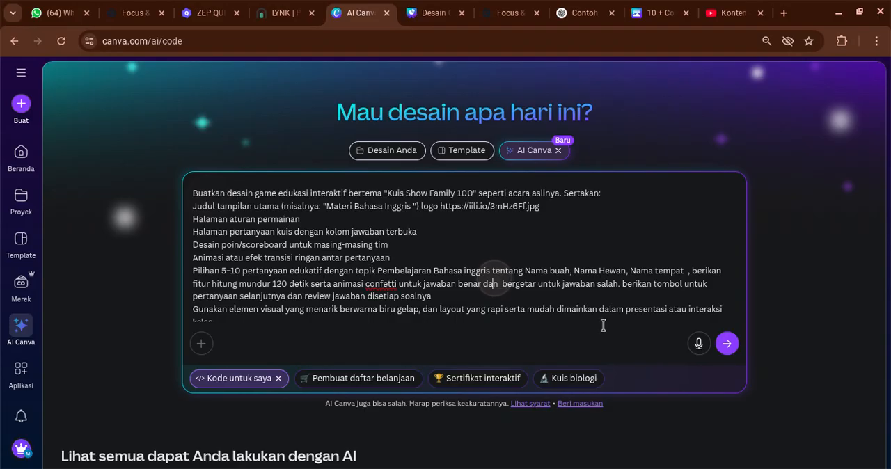
pyautogui.click(727, 343)
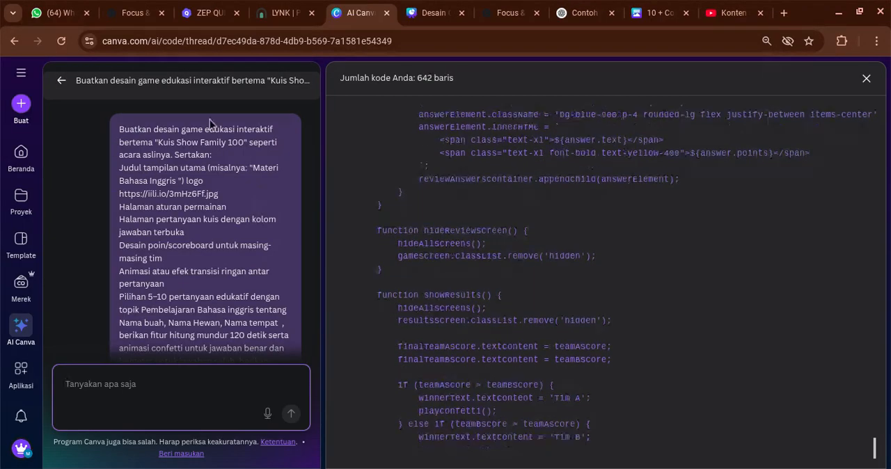
# Read through the submitted prompt and the AI's reply listing the features of the generated quiz game
pyautogui.moveTo(118, 130); pyautogui.dragTo(266, 287)
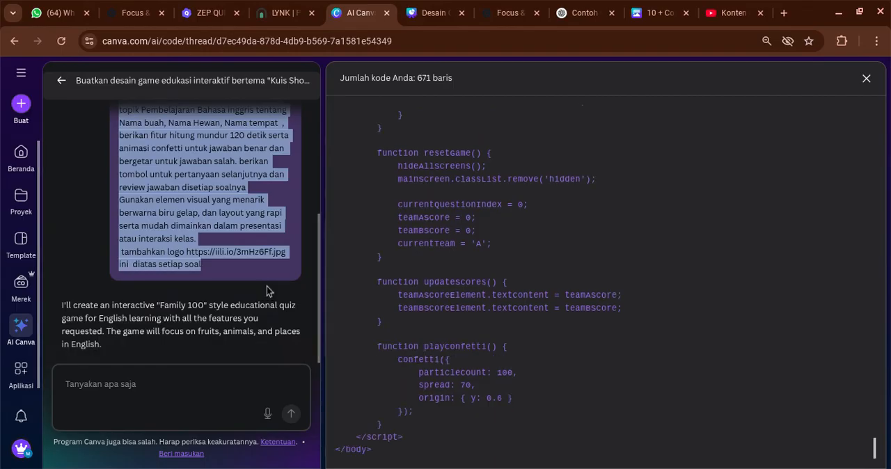
pyautogui.moveTo(68, 206); pyautogui.dragTo(253, 307)
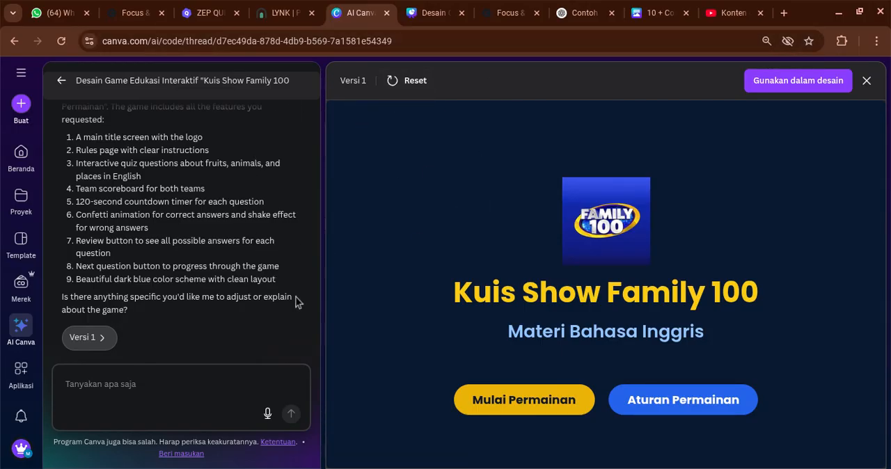
pyautogui.click(178, 395)
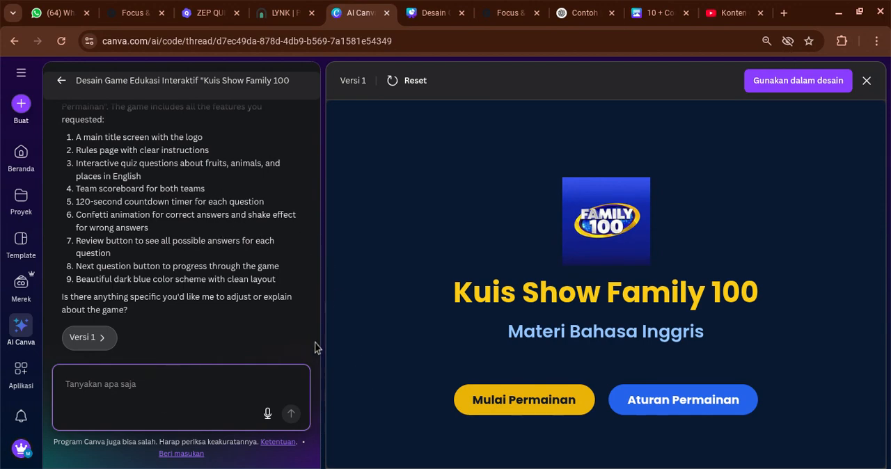
pyautogui.scroll(-1, 464, 306)
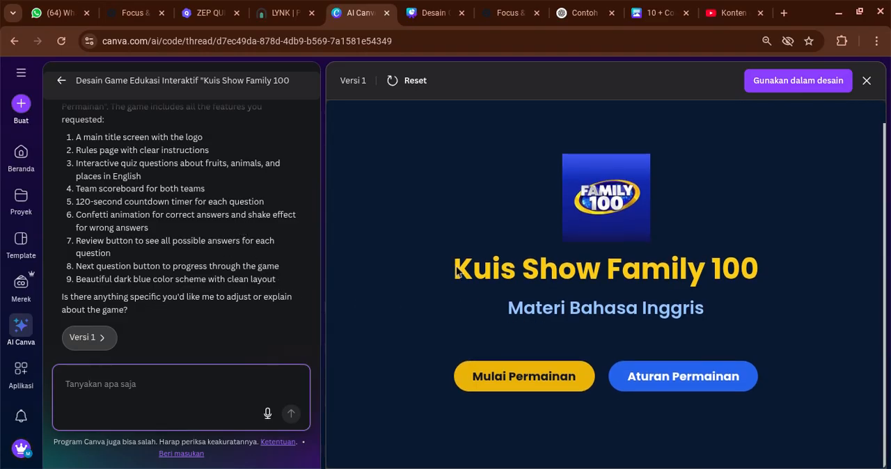
pyautogui.scroll(3, 217, 183)
pyautogui.scroll(4, 217, 183)
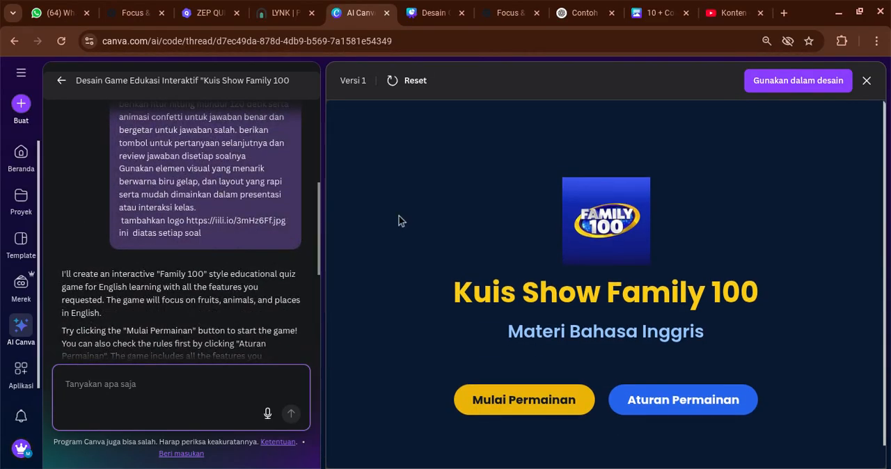
# Compare the logo, title and "Materi Bahasa Inggris" subtitle on the game's opening screen with the submitted prompt
pyautogui.scroll(3, 191, 164)
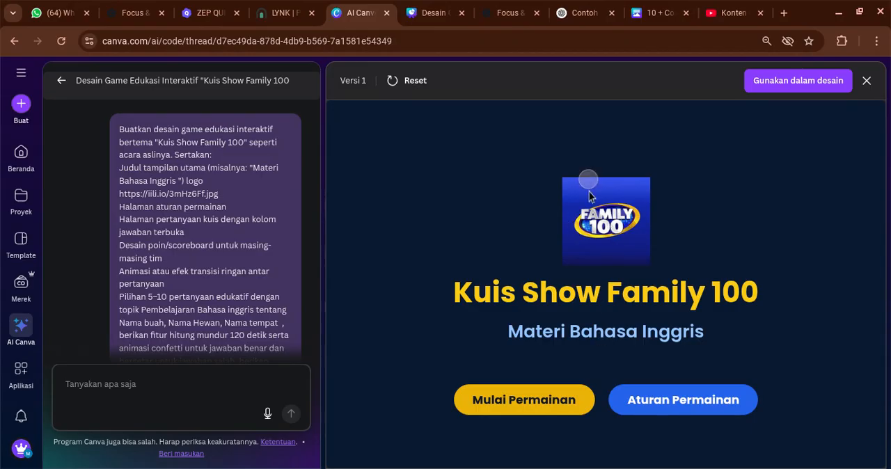
pyautogui.scroll(-1, 475, 371)
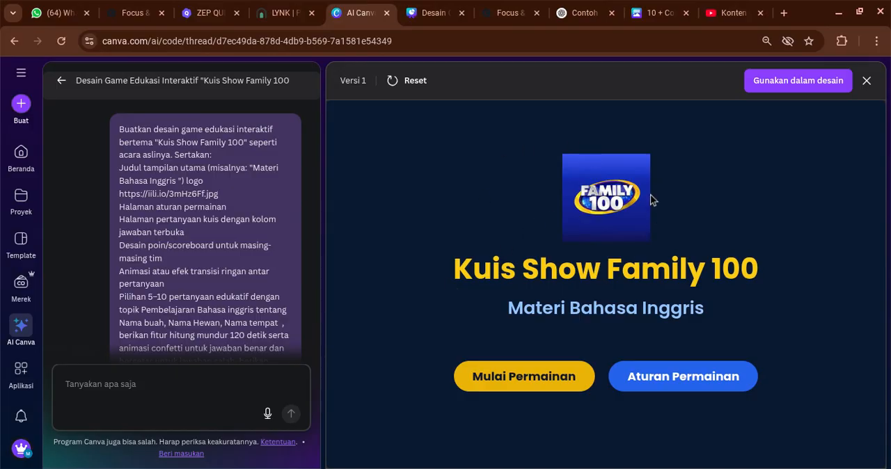
pyautogui.click(195, 180)
pyautogui.moveTo(468, 273); pyautogui.dragTo(775, 283)
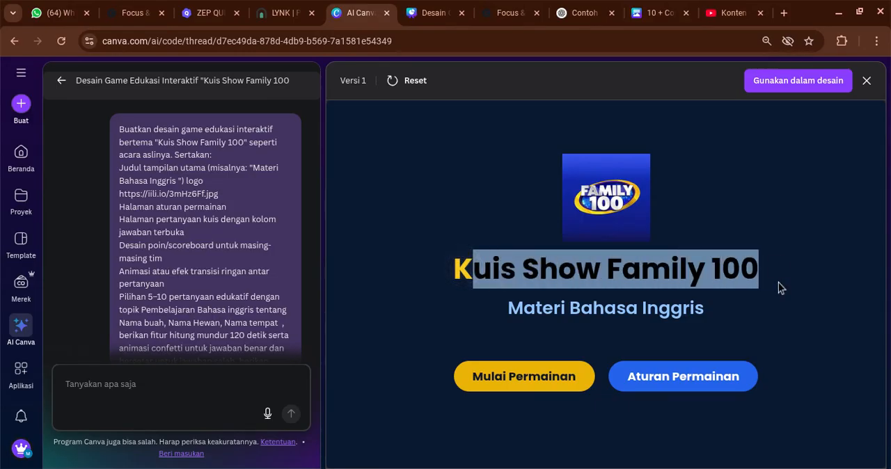
pyautogui.click(778, 282)
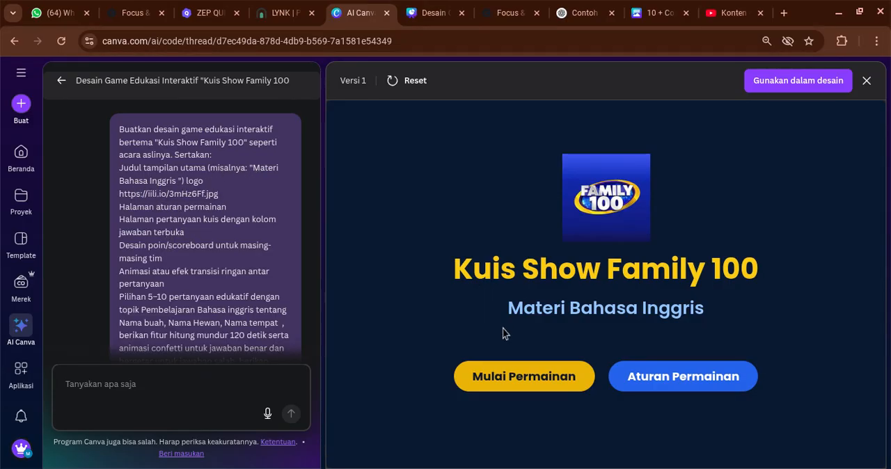
pyautogui.moveTo(505, 333); pyautogui.dragTo(719, 336)
pyautogui.click(736, 235)
# Open the game's "Aturan Permainan" page and read the rules on question topics, time limit and answering
pyautogui.click(668, 382)
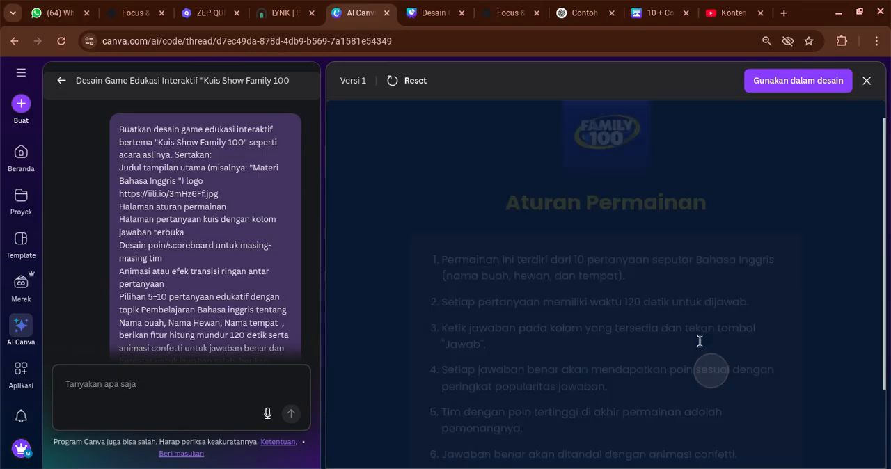
pyautogui.scroll(-3, 527, 208)
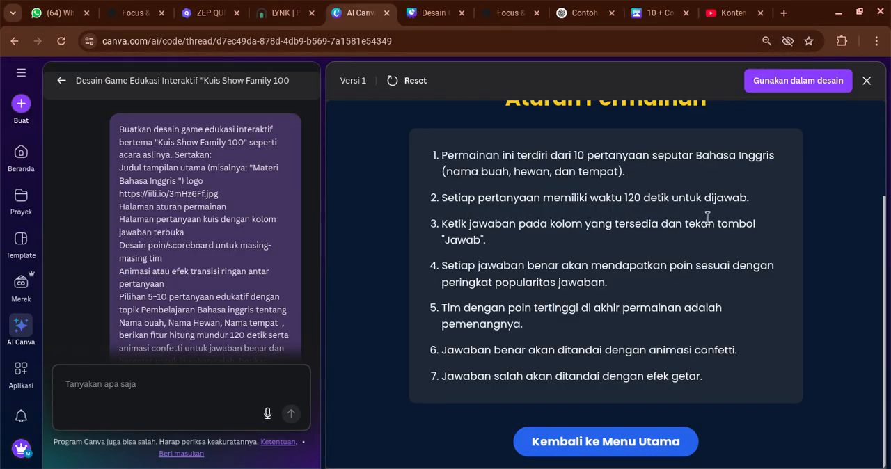
pyautogui.scroll(-1, 151, 319)
pyautogui.scroll(-1, 151, 319)
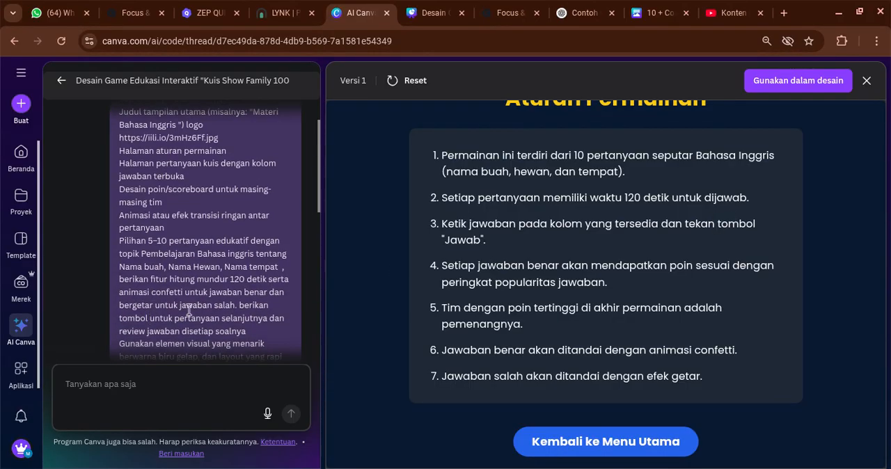
pyautogui.doubleClick(735, 205)
pyautogui.click(467, 241)
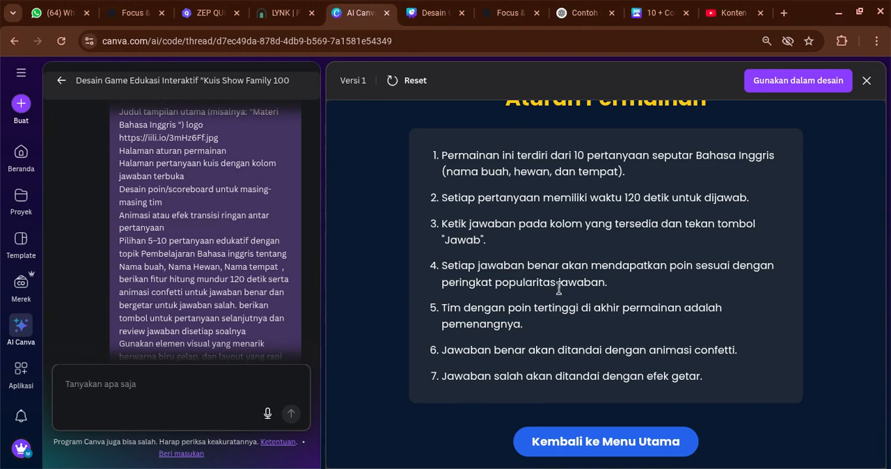
# Compare the remaining game rules, including the confetti effect, with the prompt and return to the game's main menu
pyautogui.scroll(1, 446, 272)
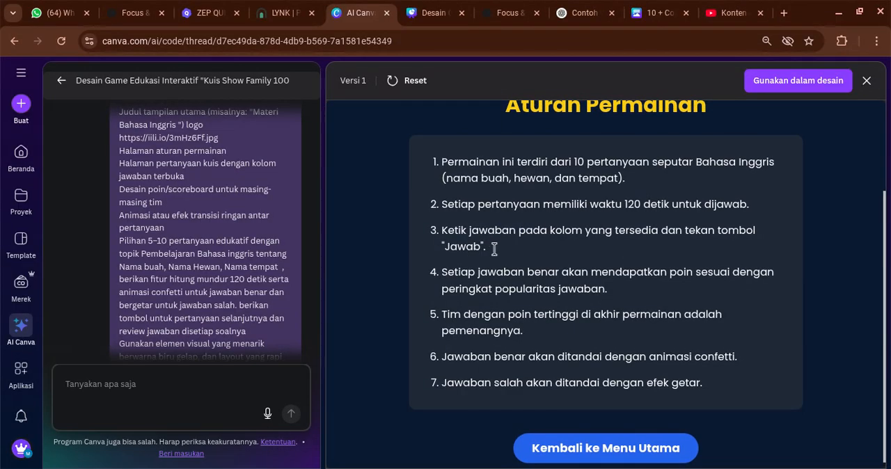
pyautogui.scroll(1, 494, 250)
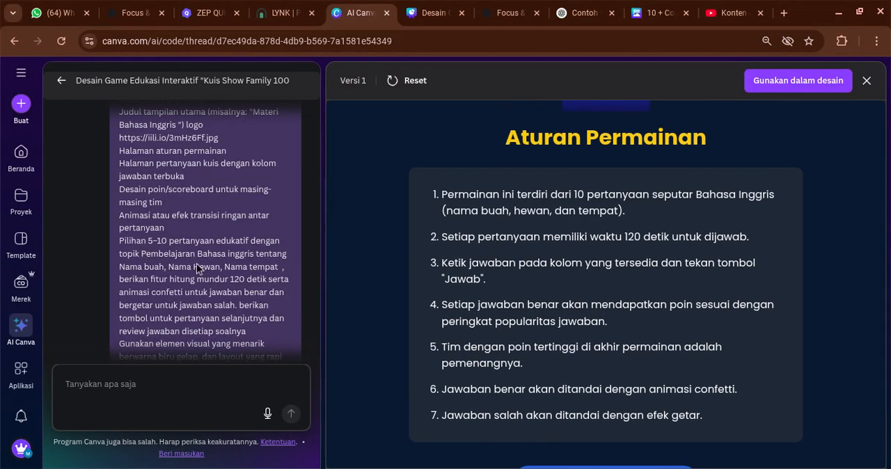
pyautogui.scroll(-4, 195, 262)
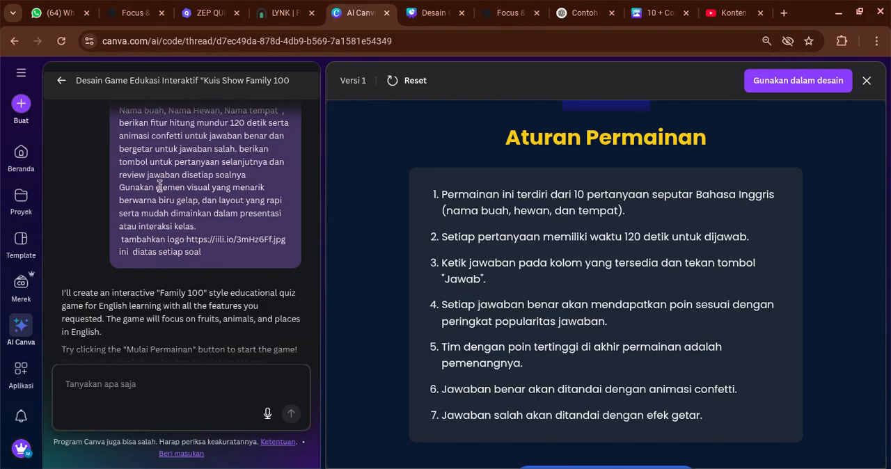
pyautogui.scroll(1, 159, 187)
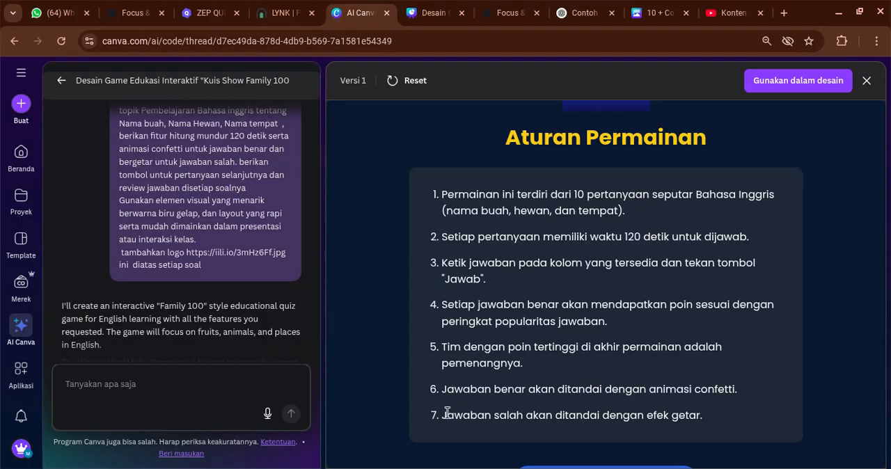
pyautogui.moveTo(446, 389); pyautogui.dragTo(725, 404)
pyautogui.scroll(-1, 534, 358)
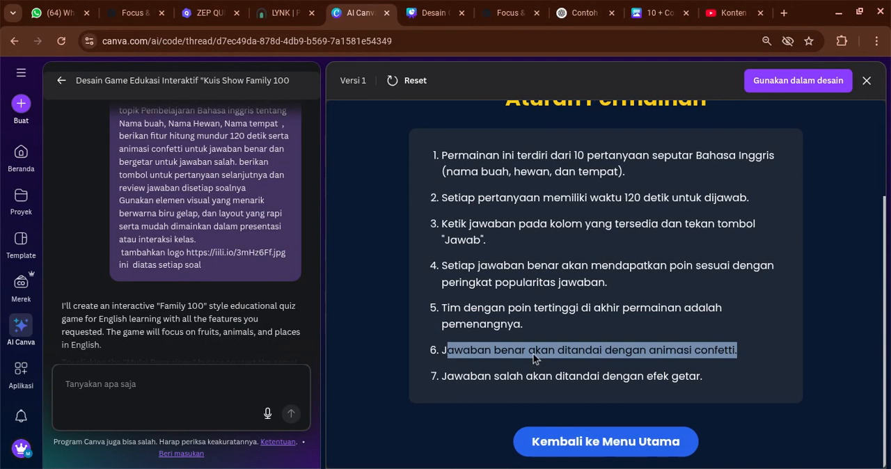
pyautogui.click(605, 440)
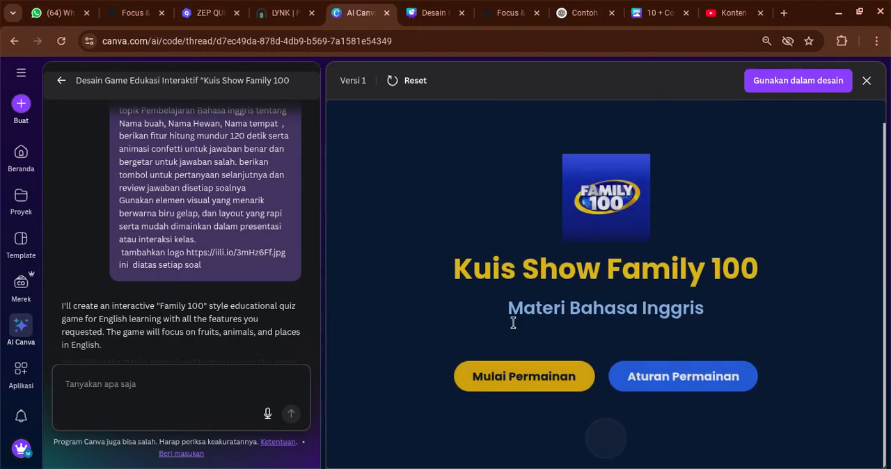
# Start the quiz game and look over question 1/10, including the countdown, team turn and hidden answer boxes
pyautogui.click(551, 382)
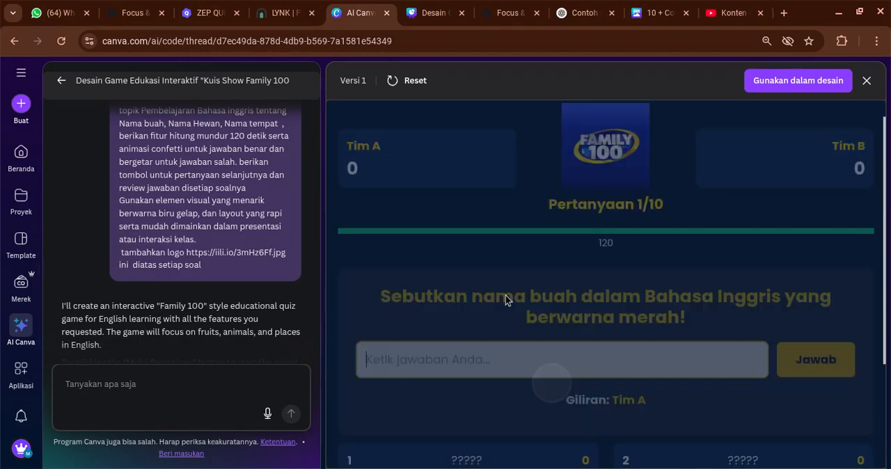
pyautogui.scroll(-1, 666, 282)
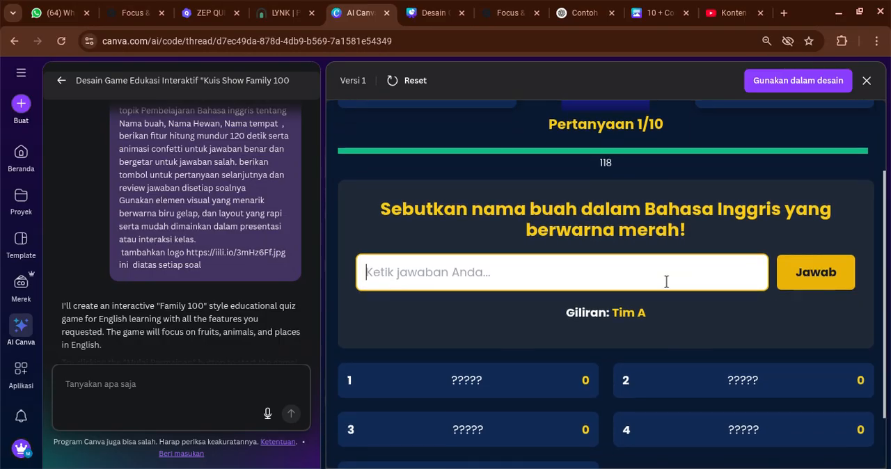
pyautogui.scroll(-1, 666, 282)
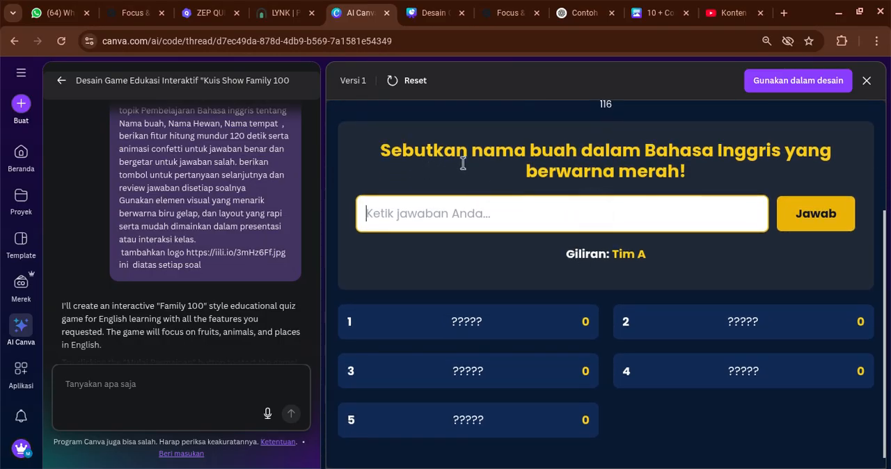
pyautogui.click(634, 255)
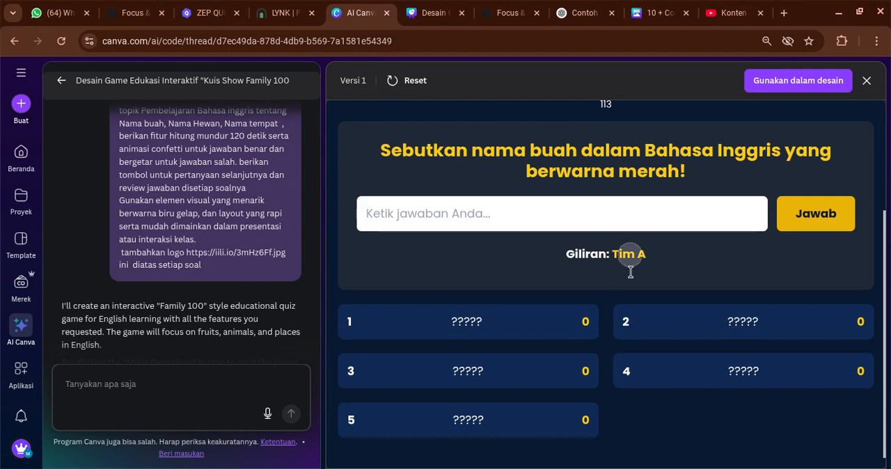
# Answer the red-fruit question with "Apple" for Tim A and check the scoreboard and team turn
pyautogui.click(457, 225)
pyautogui.write('A')
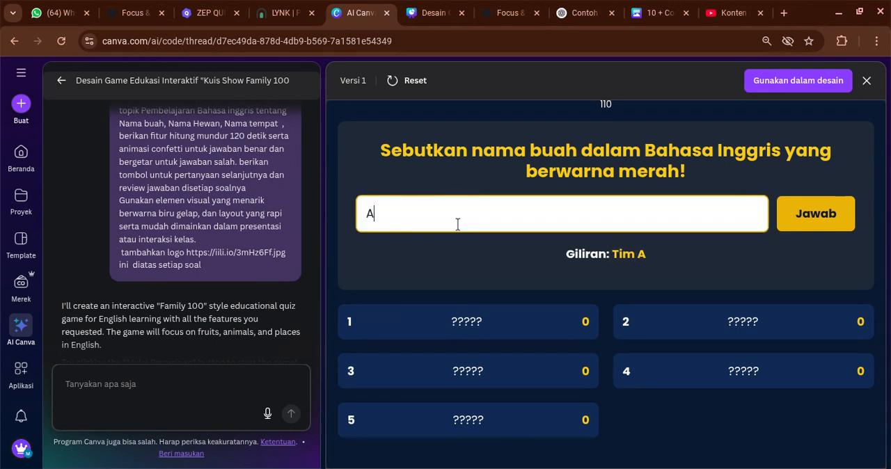
pyautogui.write('pple')
pyautogui.press('Return')
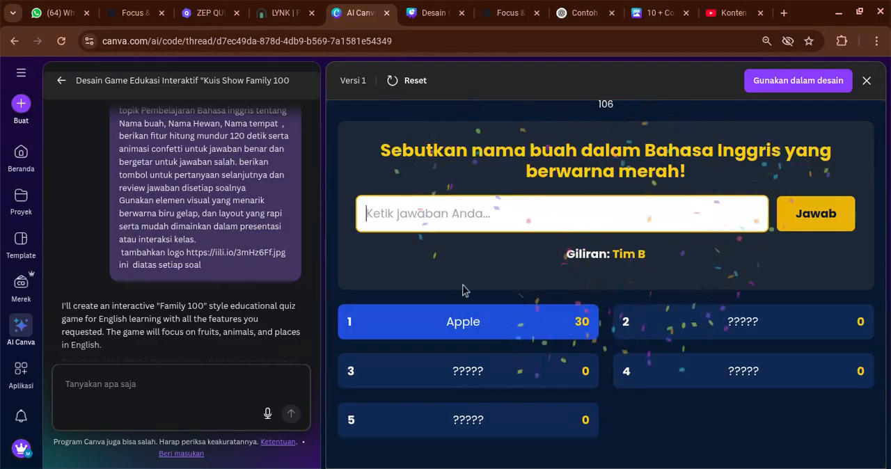
pyautogui.scroll(2, 521, 247)
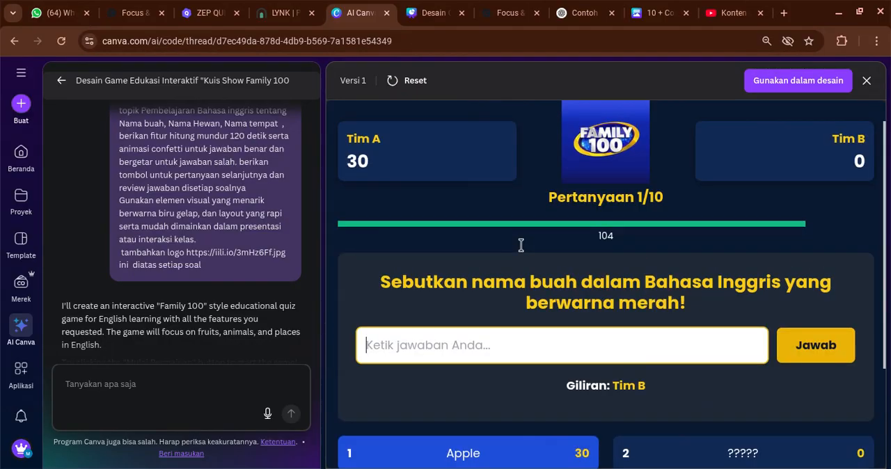
pyautogui.scroll(-1, 662, 295)
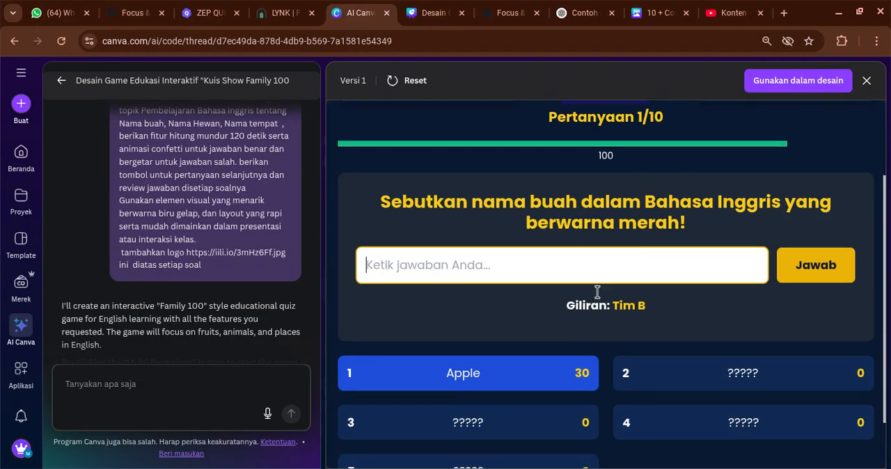
# Test a wrong answer by submitting "banana" for Tim B, and check the scoreboard and turn indicator
pyautogui.scroll(-1, 596, 292)
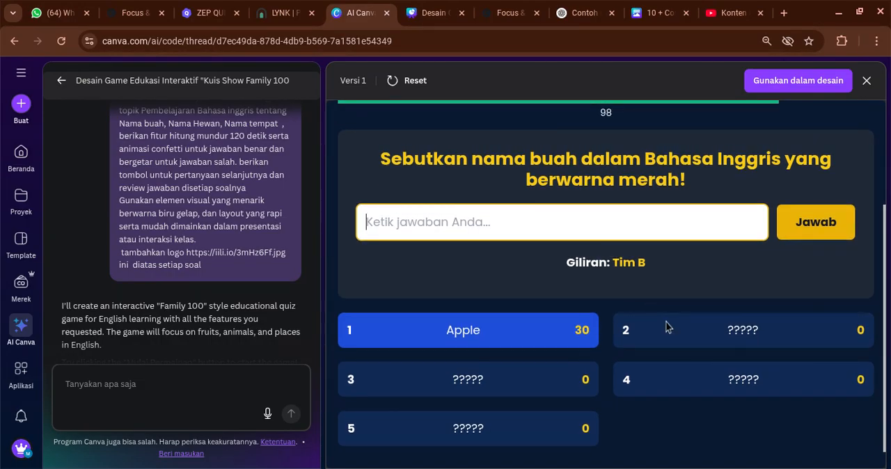
pyautogui.write('ba')
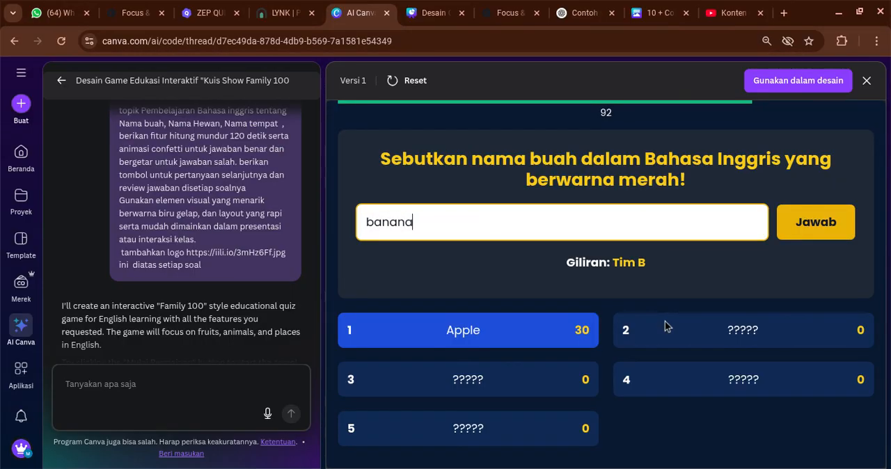
pyautogui.write('nana')
pyautogui.press('Return')
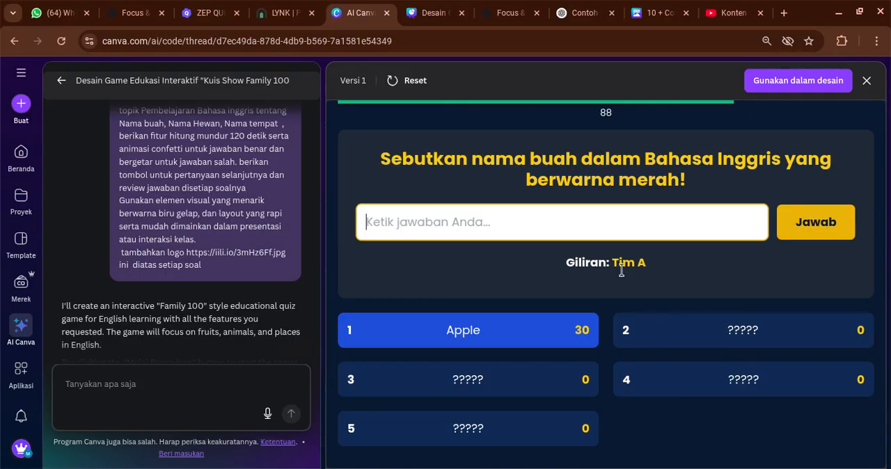
pyautogui.scroll(3, 521, 260)
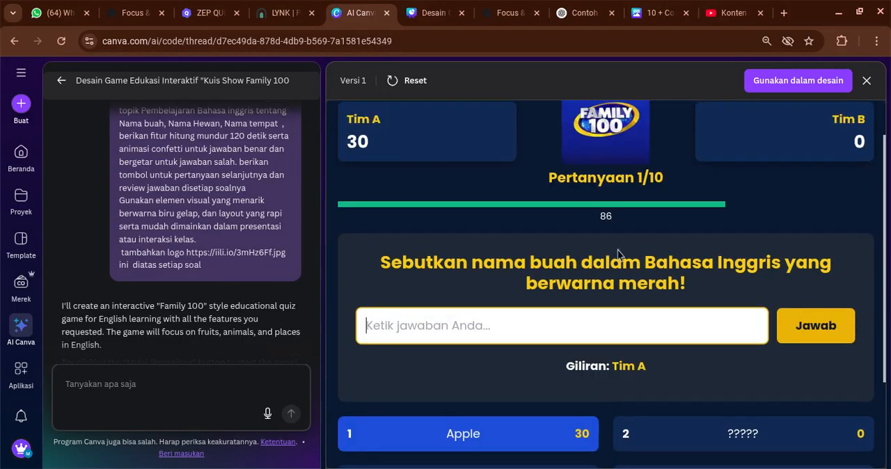
pyautogui.scroll(-2, 627, 300)
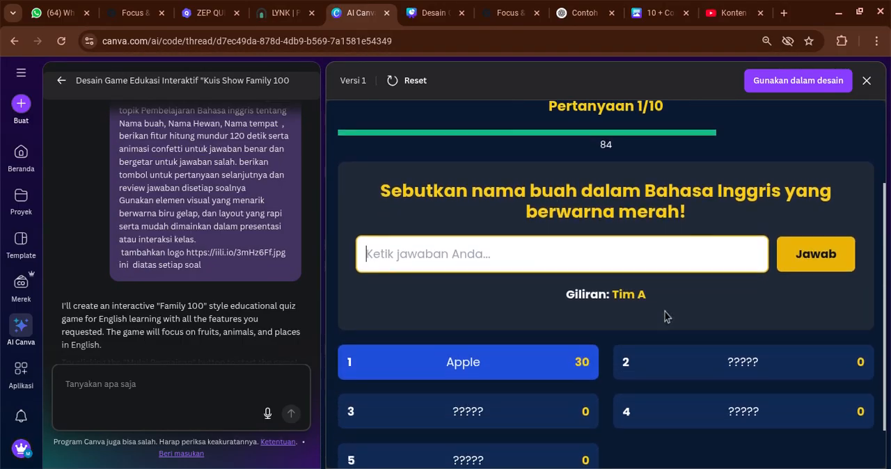
# Review the question page's team turn display and the AI's list of game features for anything to improve
pyautogui.click(185, 375)
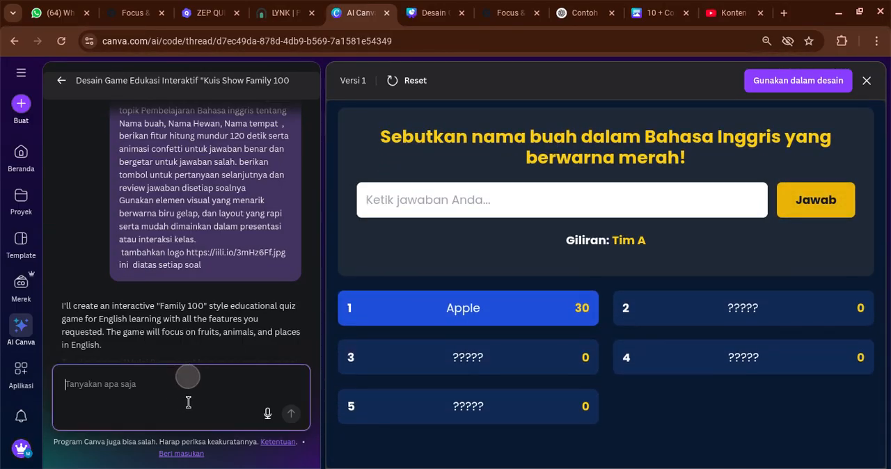
pyautogui.scroll(1, 559, 212)
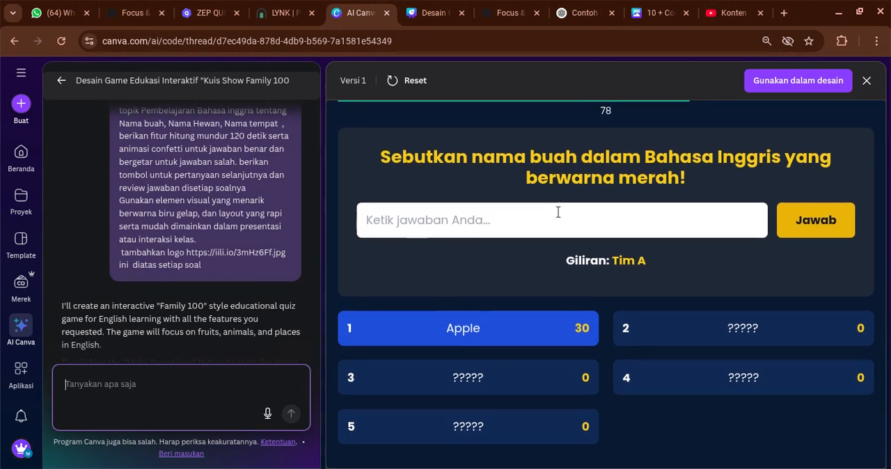
pyautogui.scroll(1, 522, 209)
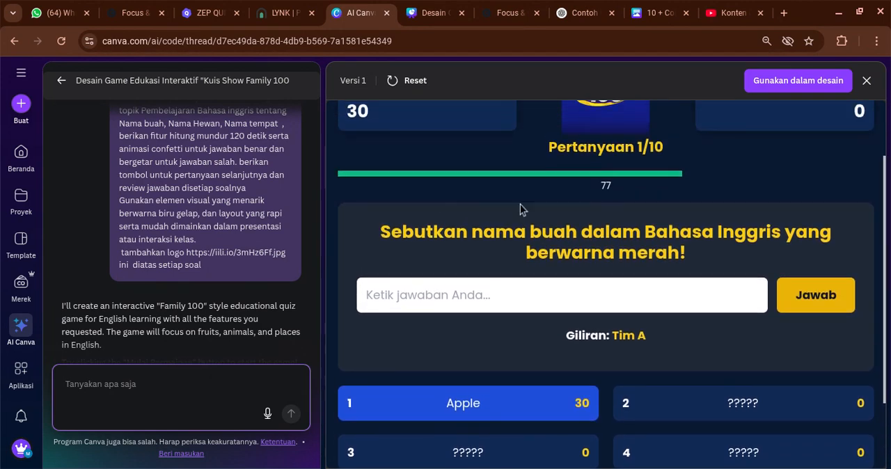
pyautogui.click(643, 353)
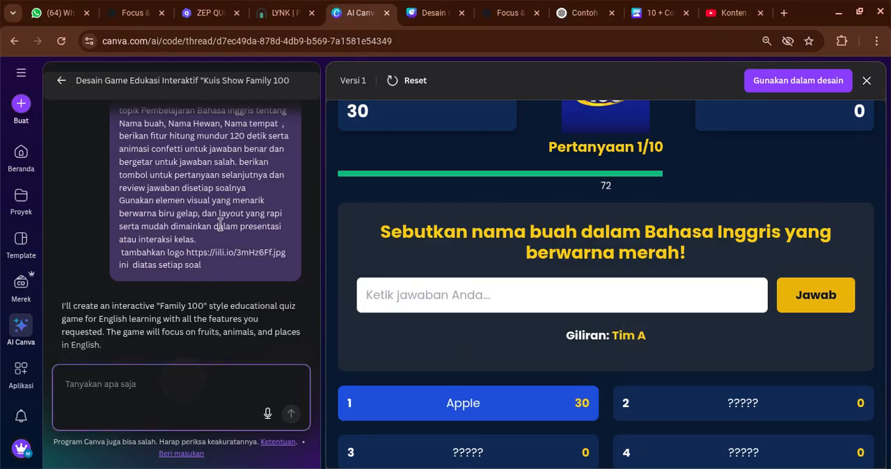
pyautogui.scroll(-2, 222, 282)
pyautogui.scroll(-3, 230, 265)
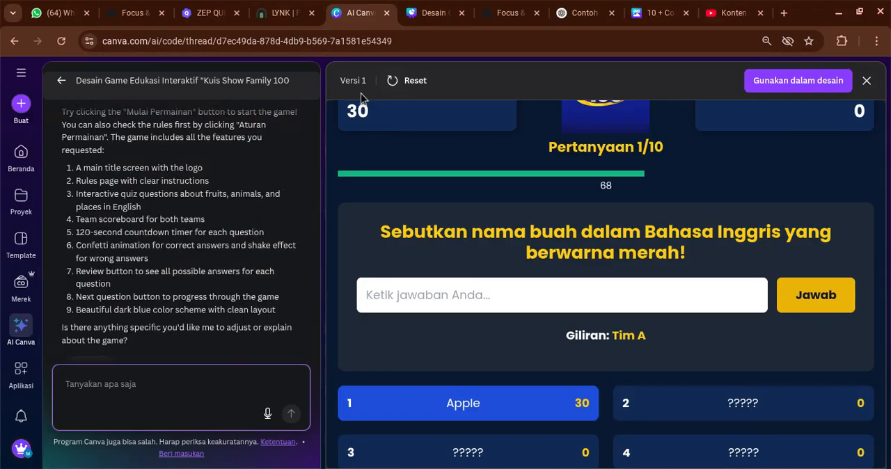
# Send the follow-up prompt "tambahkan fitur untuk memberikan nama tim dan giliran setiap tim untuk menjawab"
pyautogui.click(123, 388)
pyautogui.write('ta')
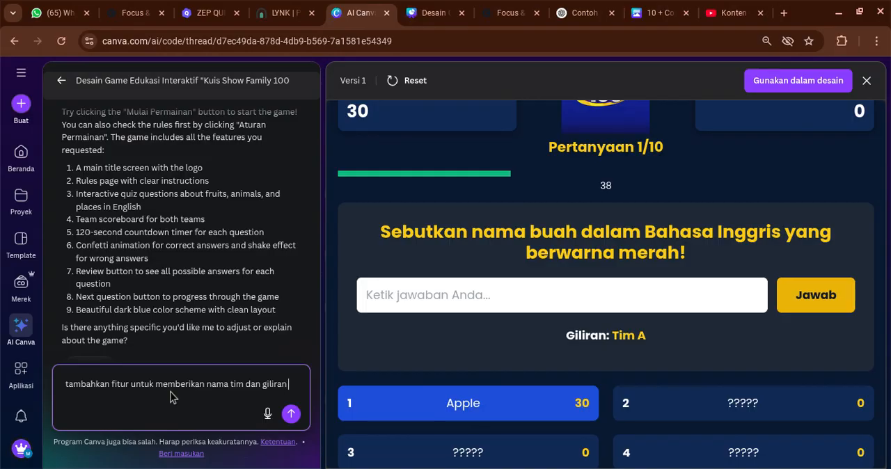
pyautogui.write('etiap tim untu')
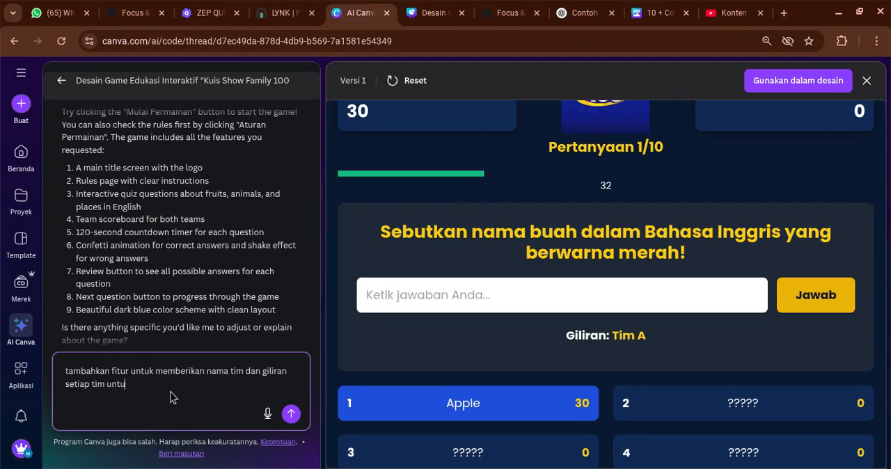
pyautogui.write('k menjawab')
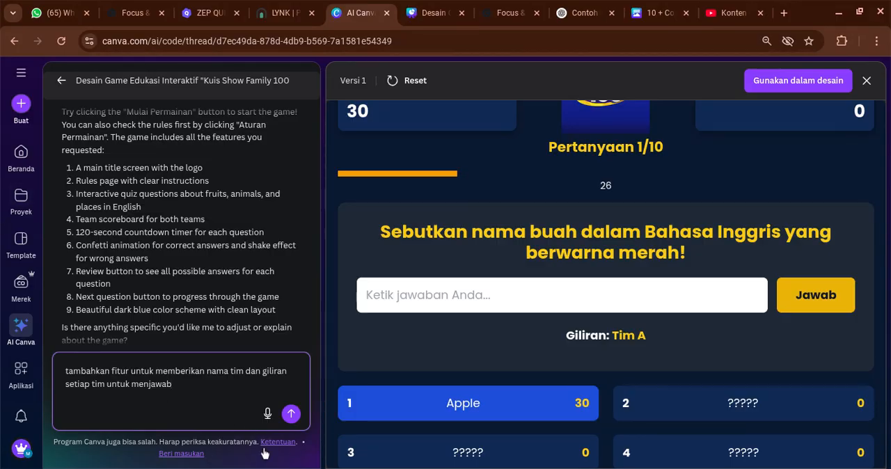
pyautogui.press('Return')
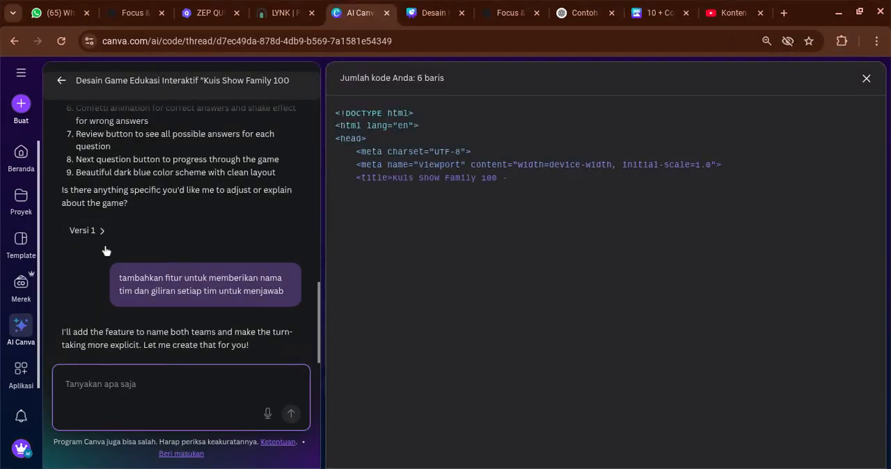
# Reread the original game prompt, the version 1 feature list and the follow-up request while the new code is generated
pyautogui.scroll(6, 160, 253)
pyautogui.scroll(3, 226, 228)
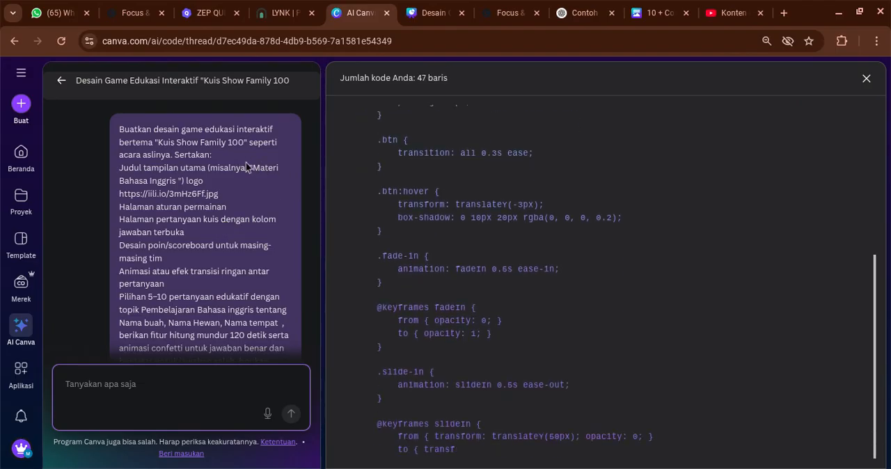
pyautogui.scroll(-6, 230, 181)
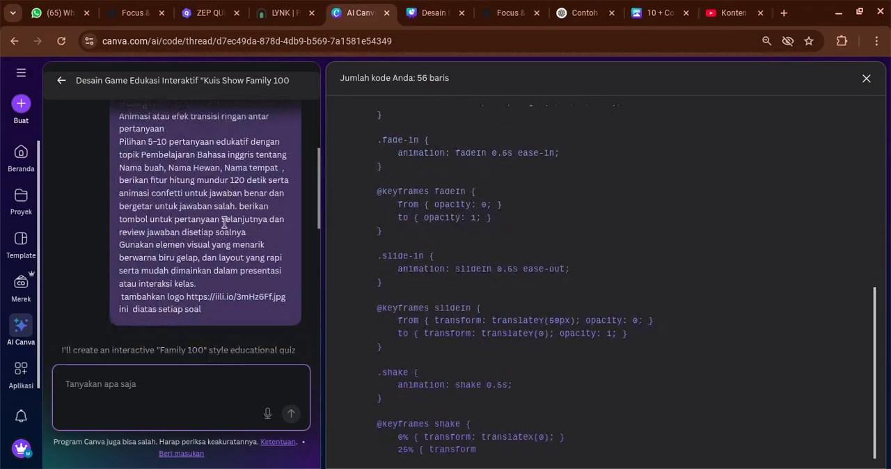
pyautogui.scroll(6, 208, 187)
pyautogui.scroll(2, 160, 160)
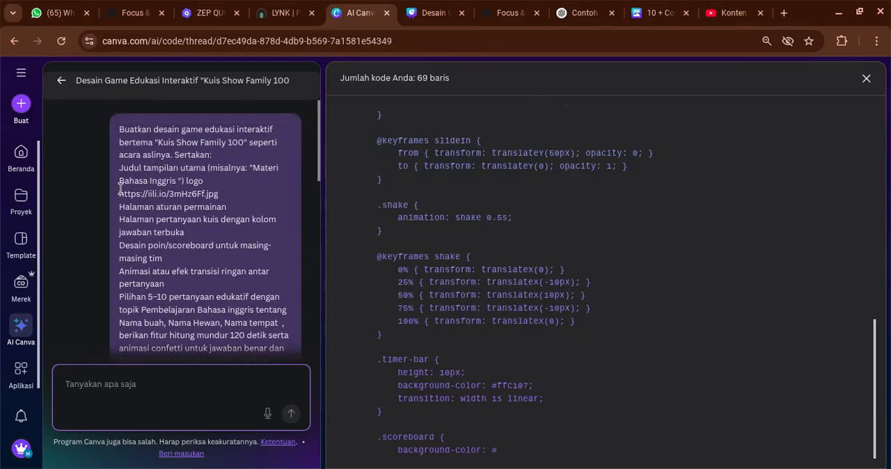
pyautogui.moveTo(121, 131); pyautogui.dragTo(255, 233)
pyautogui.click(184, 171)
pyautogui.scroll(-5, 160, 202)
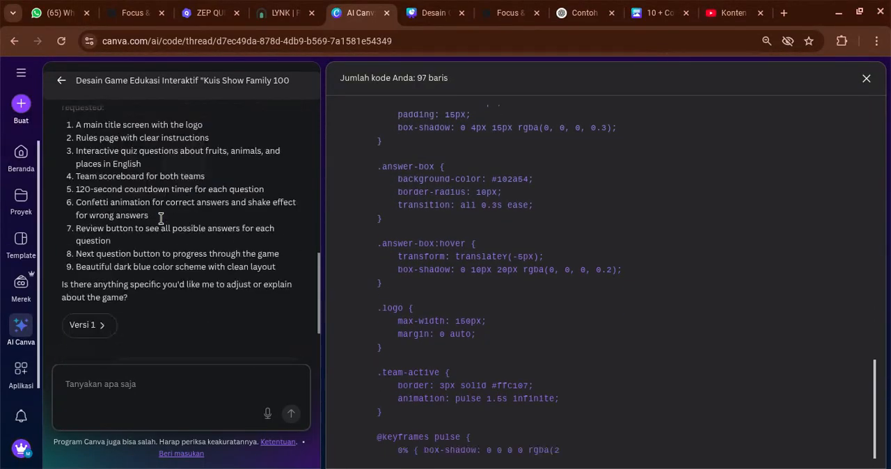
pyautogui.tripleClick(247, 302)
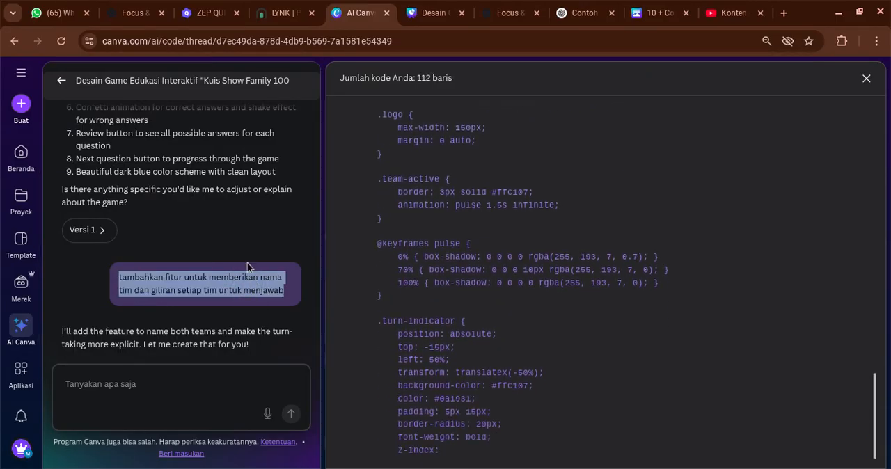
pyautogui.scroll(1, 194, 195)
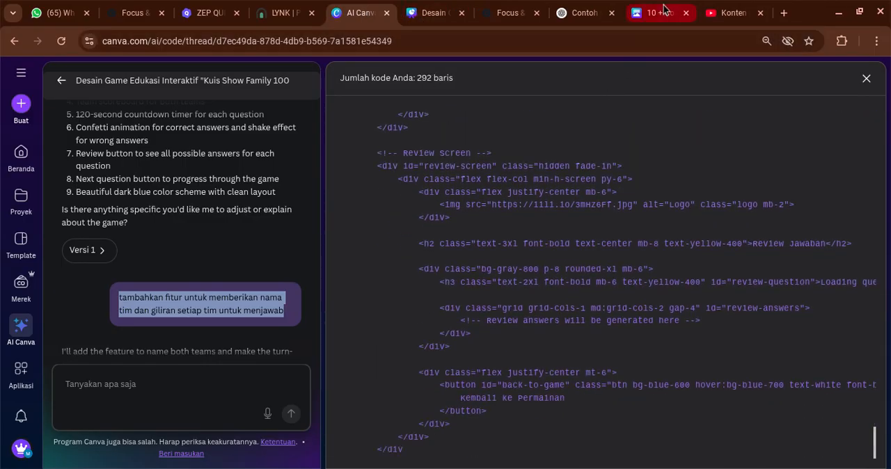
pyautogui.click(719, 13)
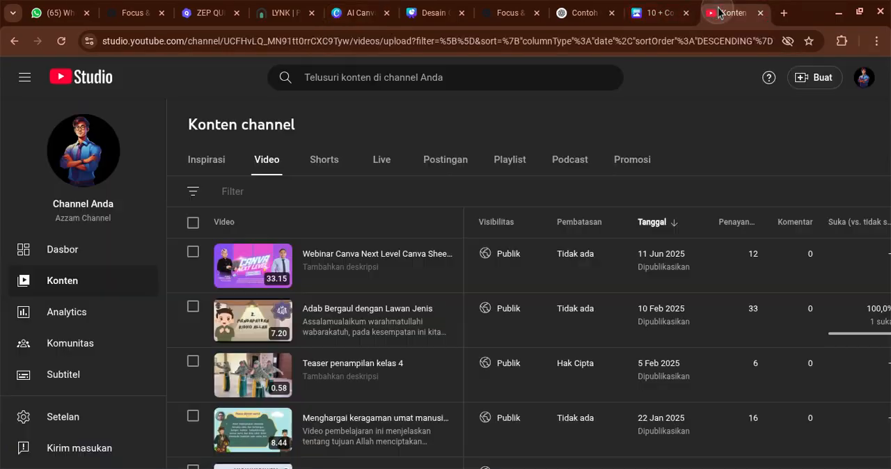
pyautogui.click(353, 3)
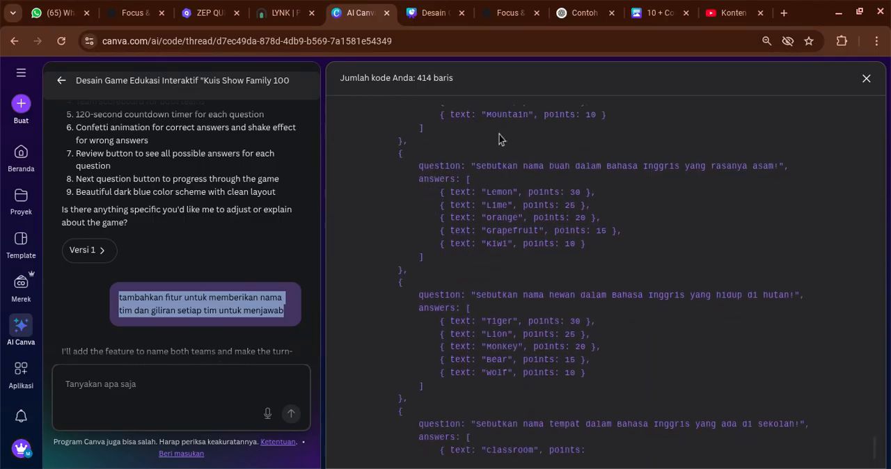
# Follow the code generation and read the AI's reply on the team naming and turn-taking features
pyautogui.scroll(1, 168, 197)
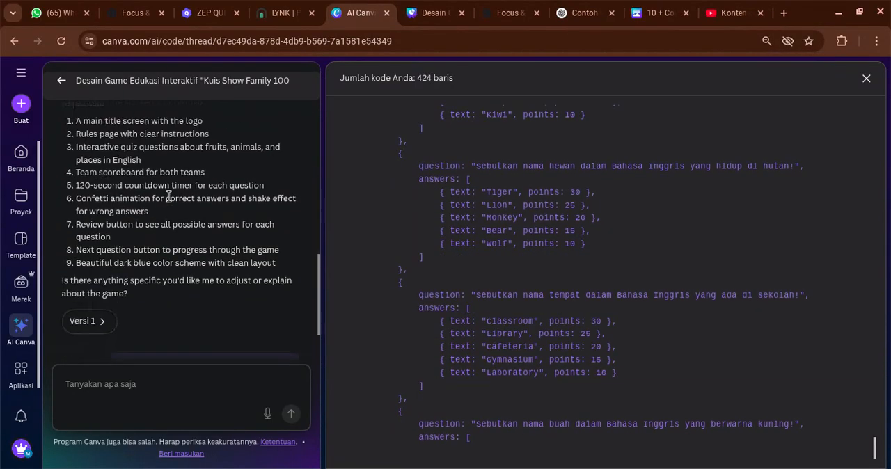
pyautogui.scroll(5, 169, 197)
pyautogui.scroll(-6, 173, 222)
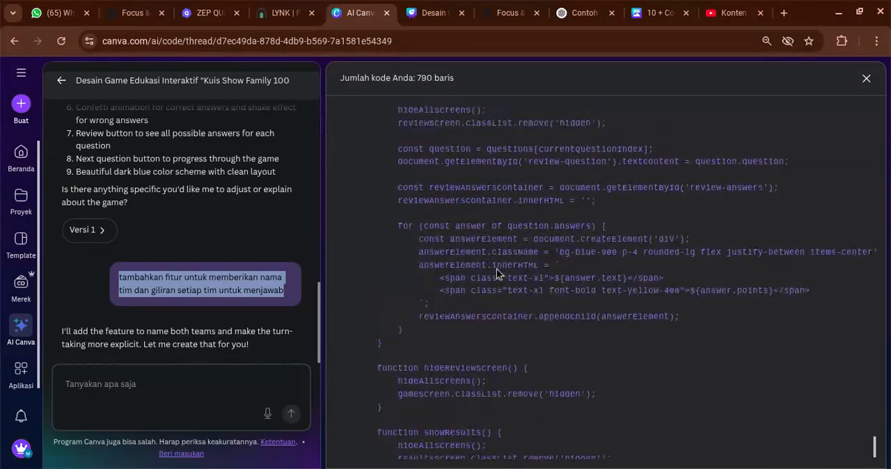
pyautogui.doubleClick(216, 171)
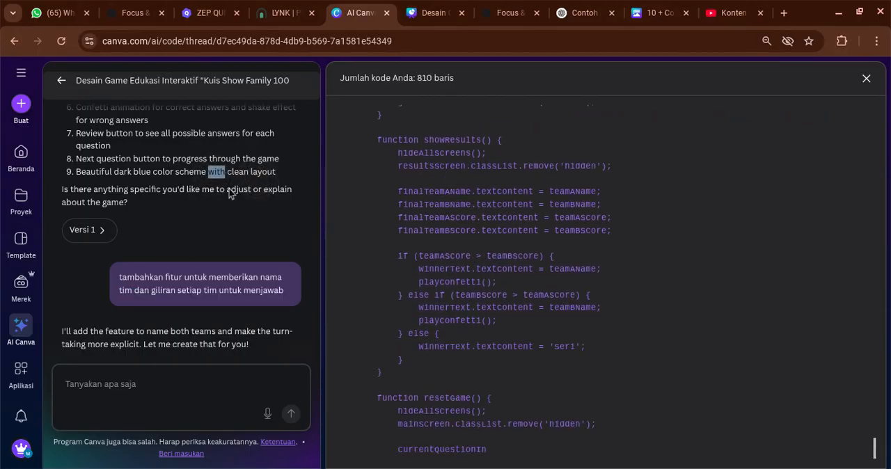
pyautogui.click(213, 196)
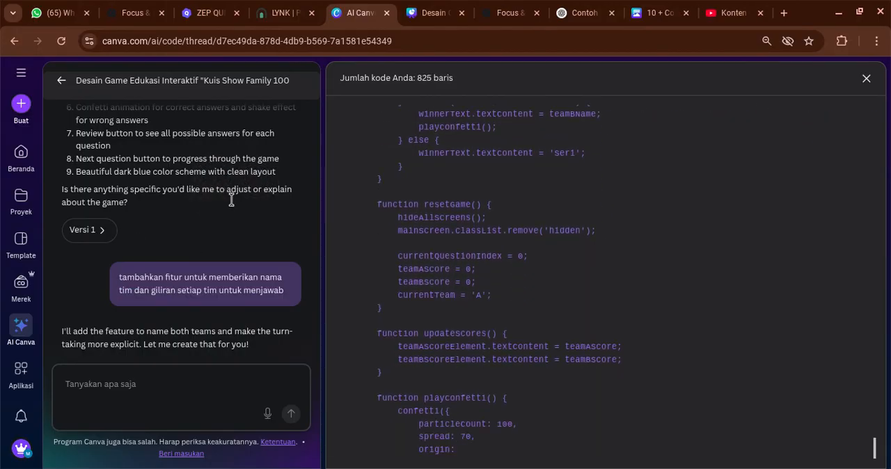
pyautogui.scroll(1, 231, 198)
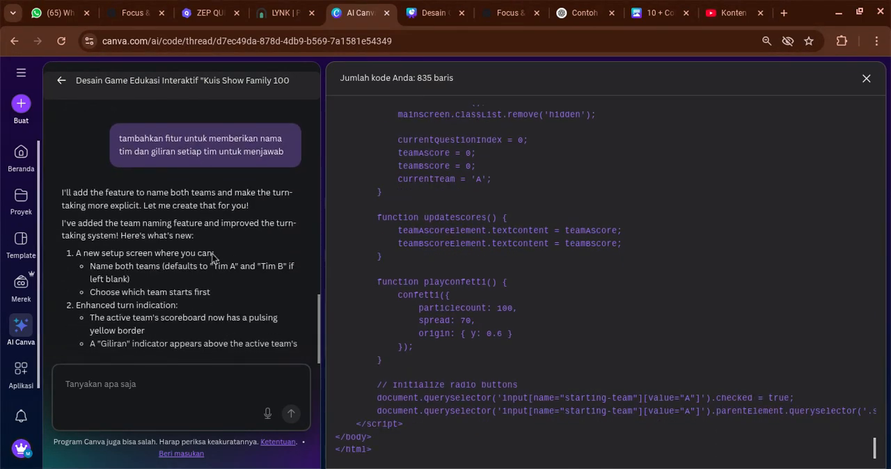
# Compare the version 1 and version 2 game previews and reread the AI's notes on the new team features
pyautogui.scroll(-3, 231, 174)
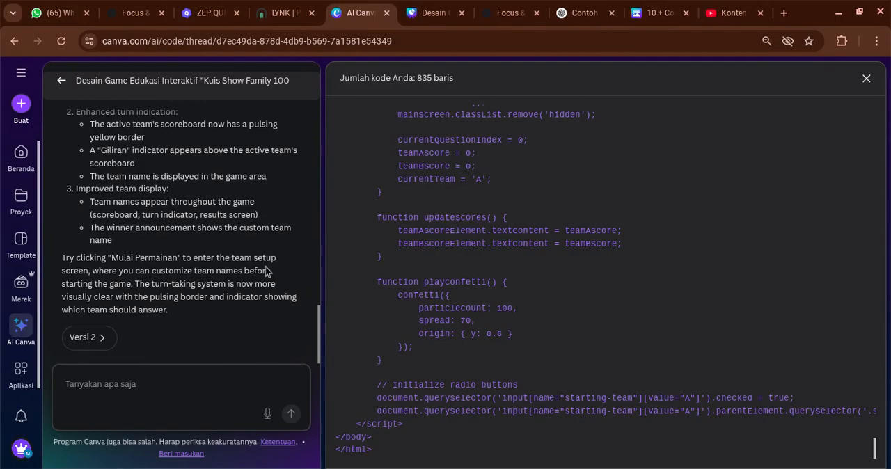
pyautogui.click(200, 404)
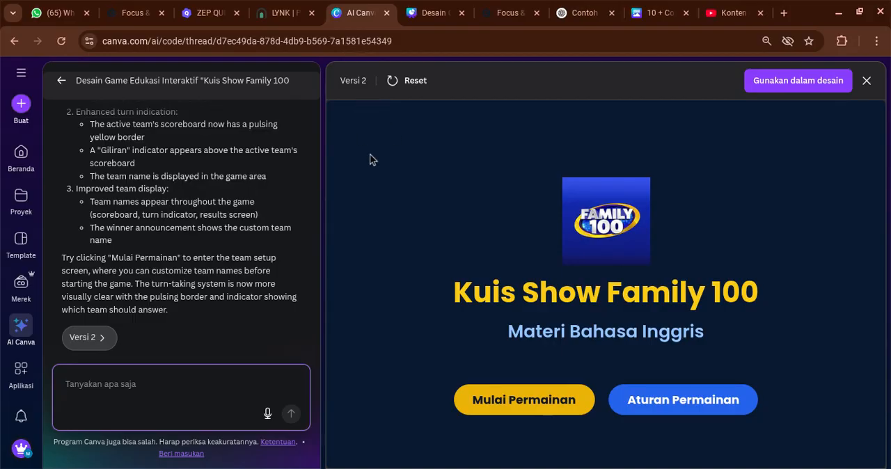
pyautogui.scroll(10, 177, 199)
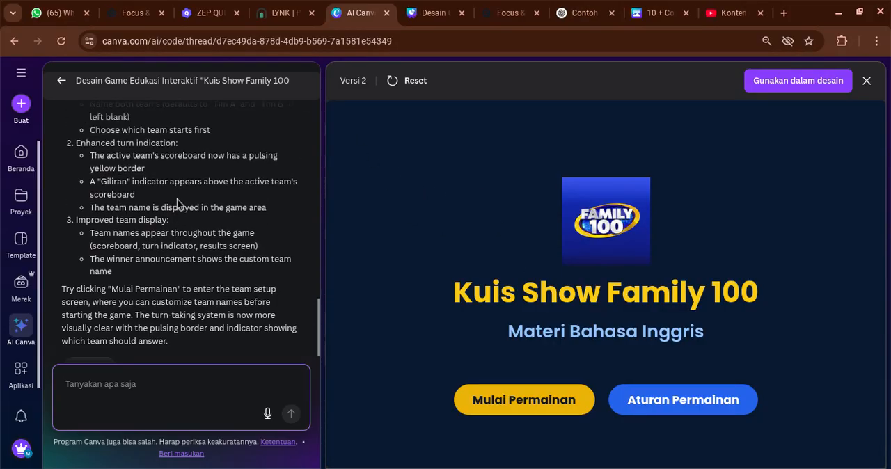
pyautogui.scroll(-1, 100, 239)
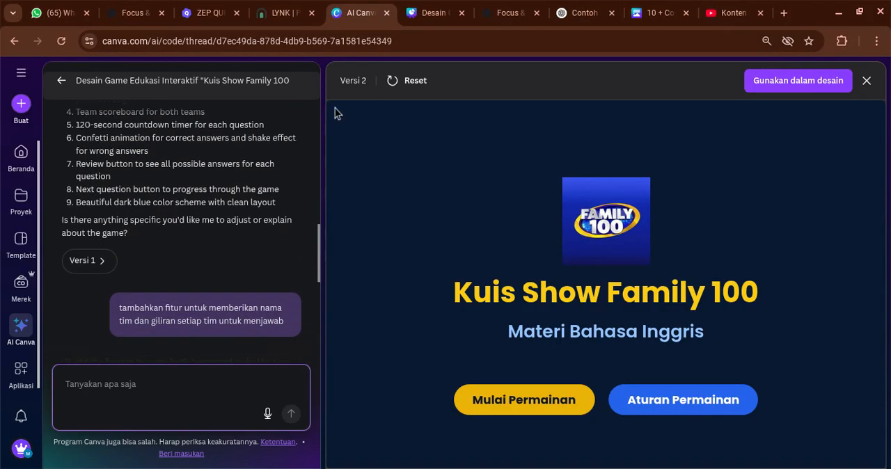
pyautogui.click(100, 269)
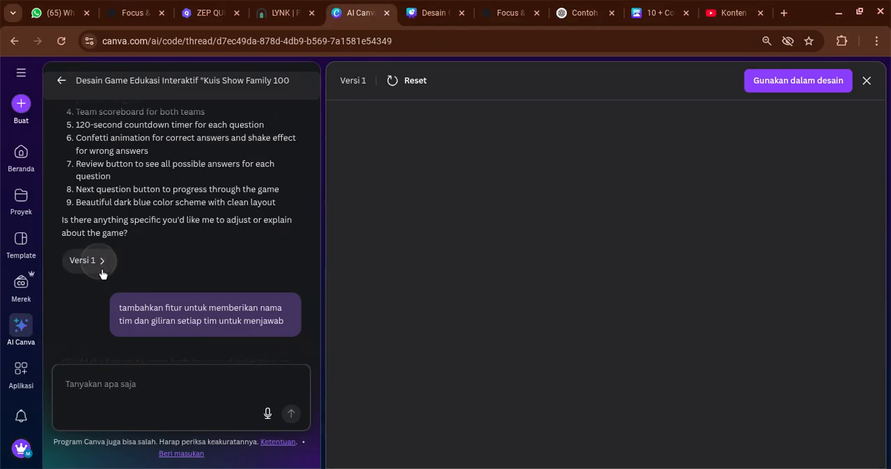
pyautogui.scroll(-10, 180, 221)
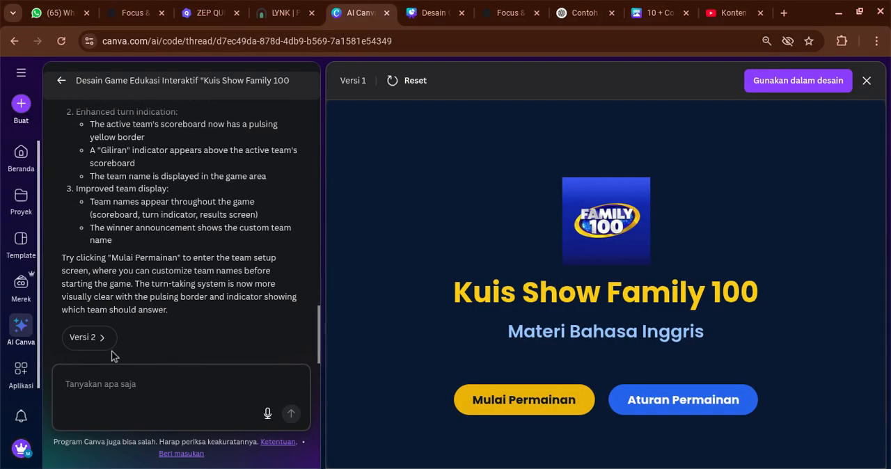
pyautogui.click(87, 337)
pyautogui.scroll(-1, 674, 306)
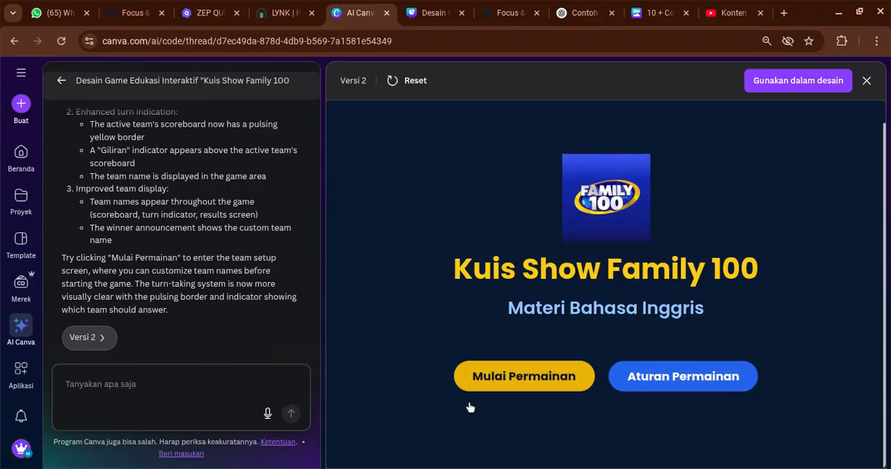
pyautogui.scroll(1, 162, 191)
pyautogui.scroll(1, 163, 190)
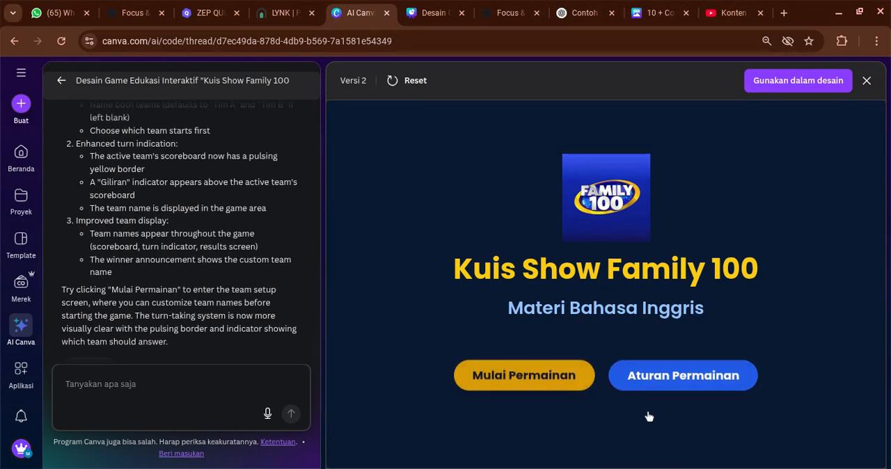
# Read through the game rules in version 2 and return to the game's main menu
pyautogui.click(630, 377)
pyautogui.scroll(-2, 527, 334)
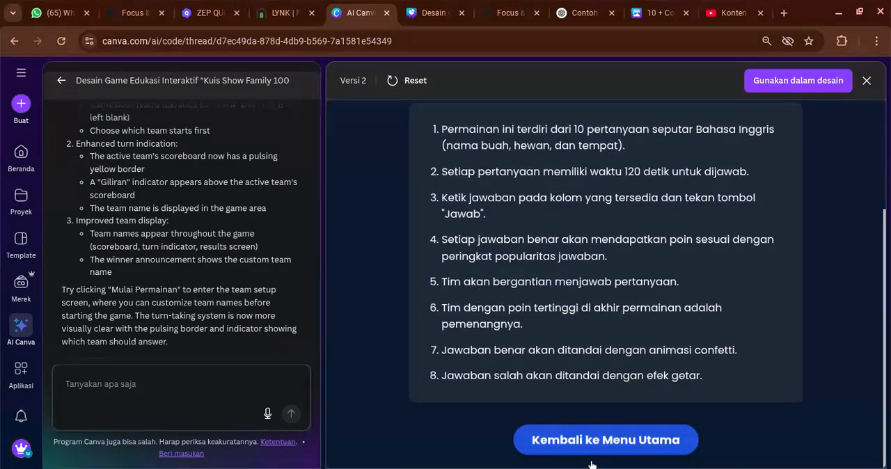
pyautogui.click(588, 446)
# Set up the teams in version 2: name Team A "Smart" and Team B "Clever", with Team B starting first
pyautogui.click(534, 378)
pyautogui.click(473, 300)
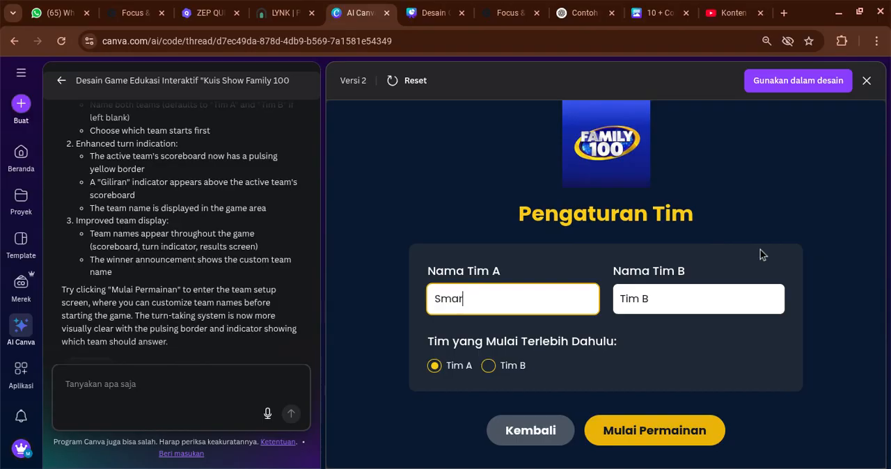
pyautogui.click(726, 304)
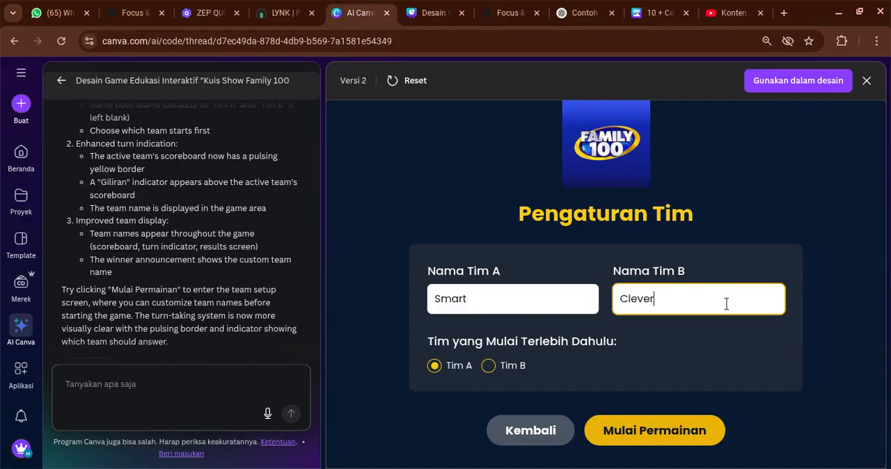
pyautogui.moveTo(626, 341); pyautogui.dragTo(454, 372)
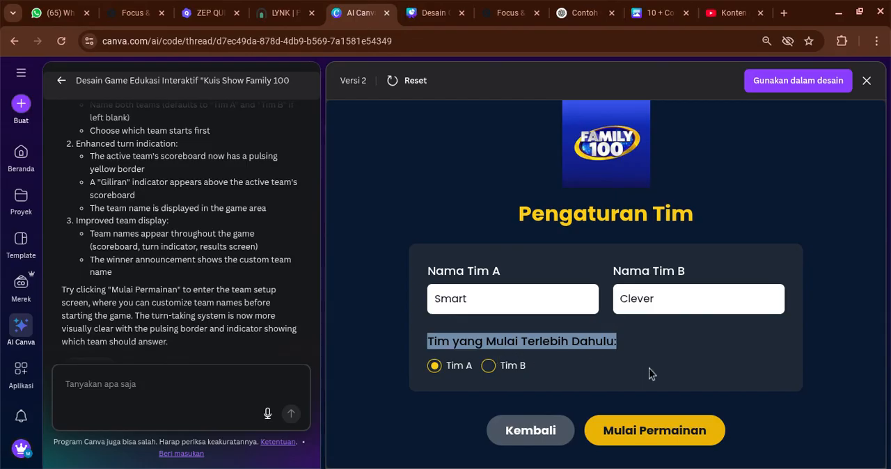
pyautogui.click(489, 366)
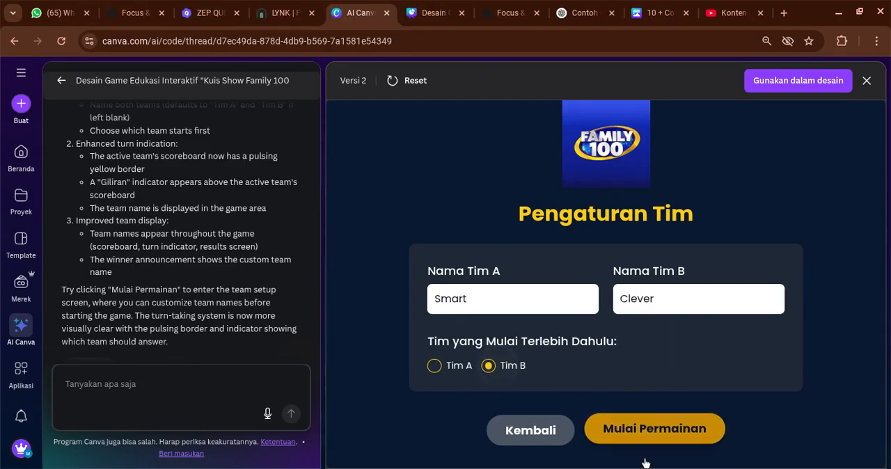
# Start the game and submit "Apple" as team Clever's answer to the red fruit question
pyautogui.click(644, 428)
pyautogui.scroll(-1, 557, 256)
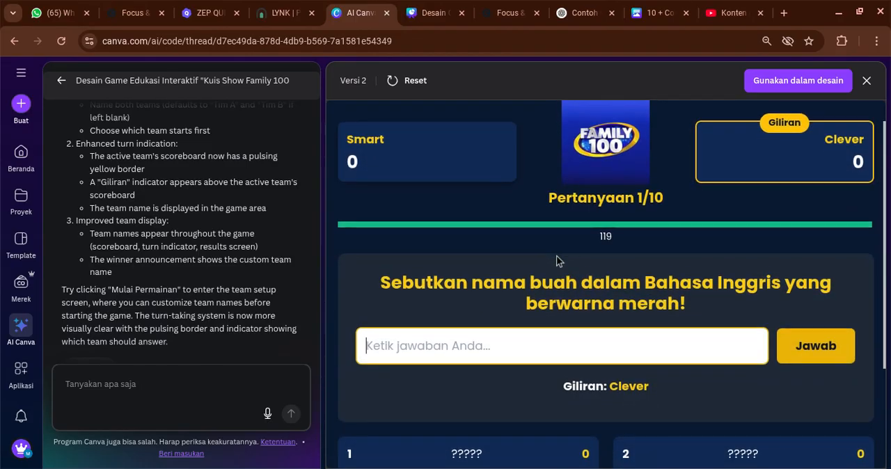
pyautogui.doubleClick(590, 361)
pyautogui.click(614, 316)
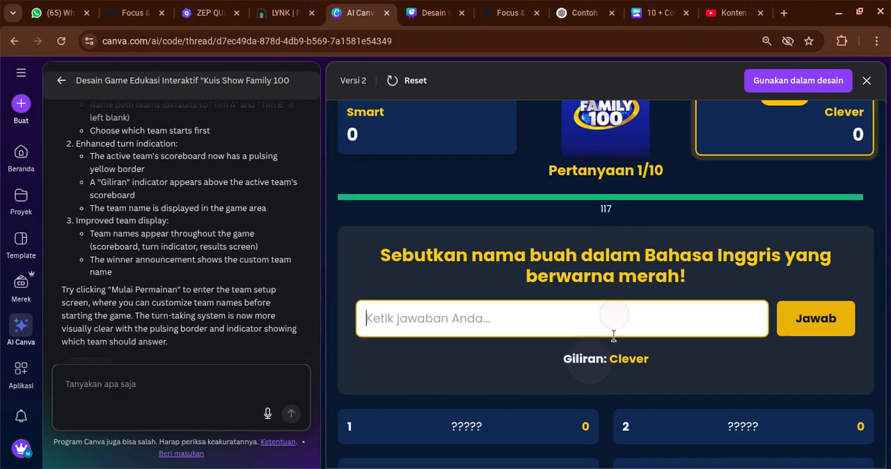
pyautogui.write('Ap')
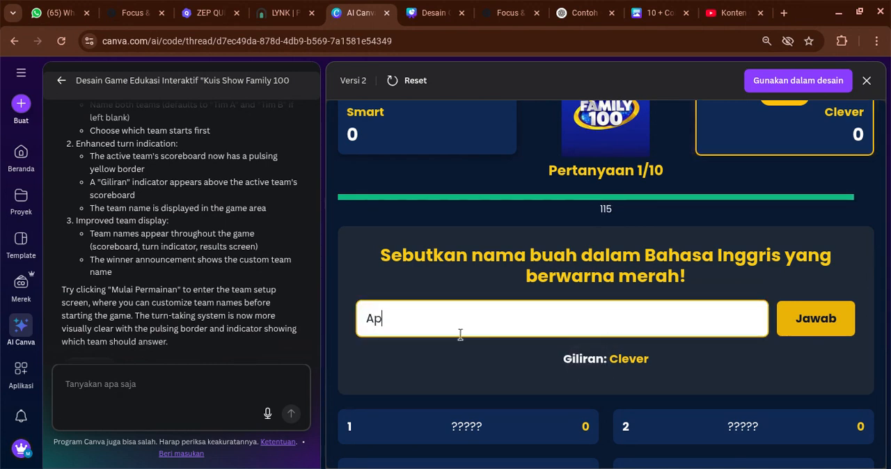
pyautogui.write('ple')
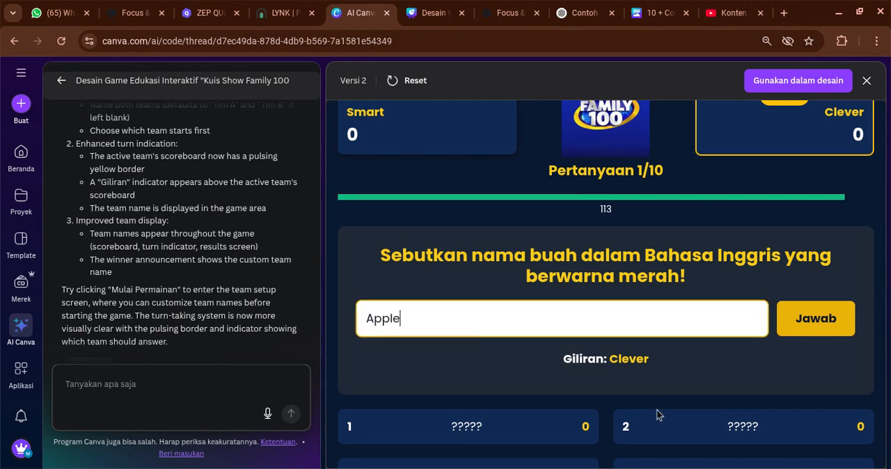
pyautogui.click(785, 321)
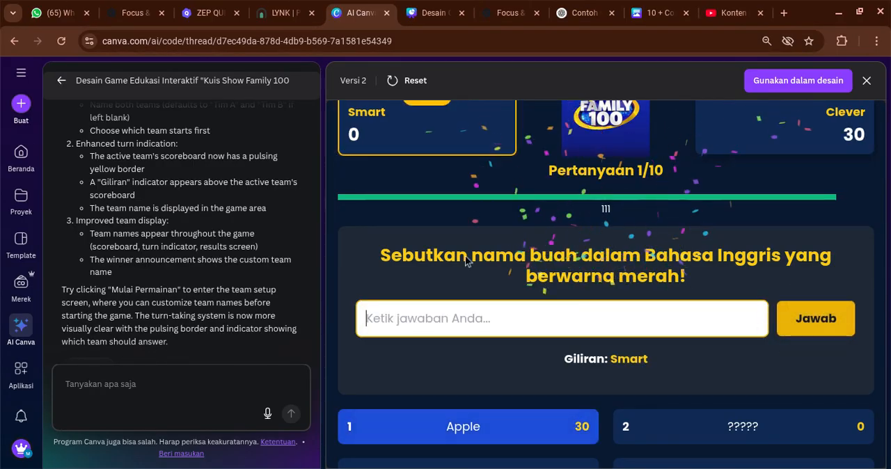
# Submit a fruit that is not red as team Smart's answer and check the turn indicator and both scores
pyautogui.scroll(1, 464, 255)
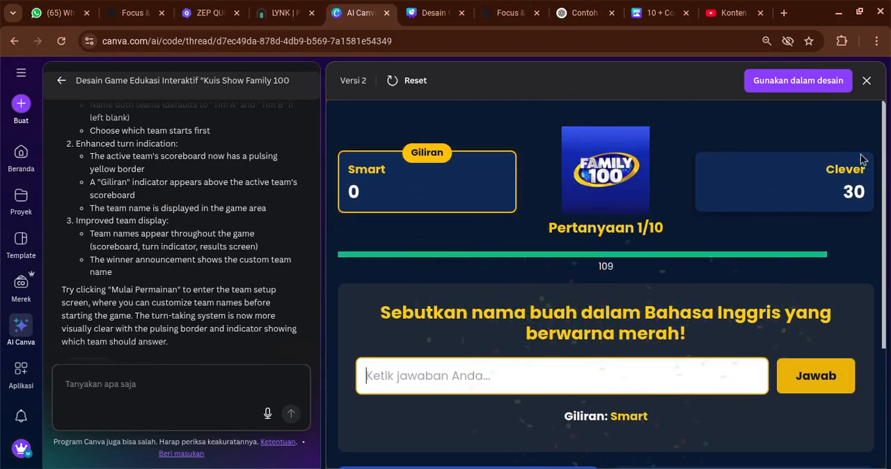
pyautogui.scroll(-3, 412, 239)
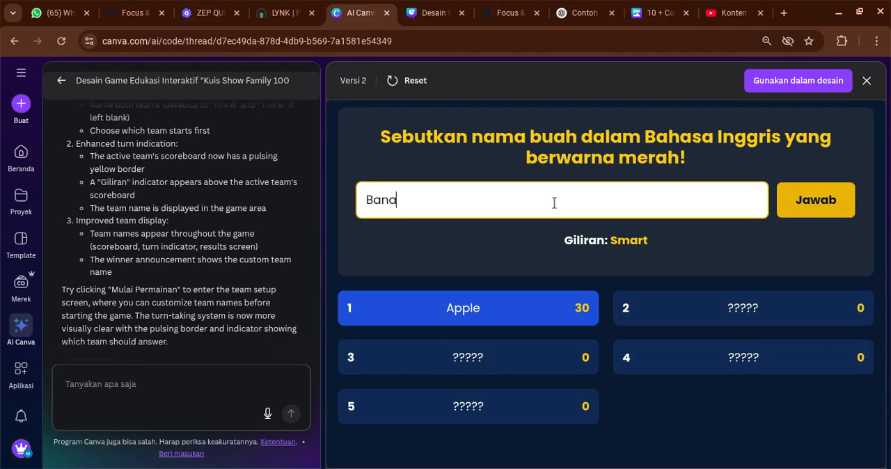
pyautogui.press('Return')
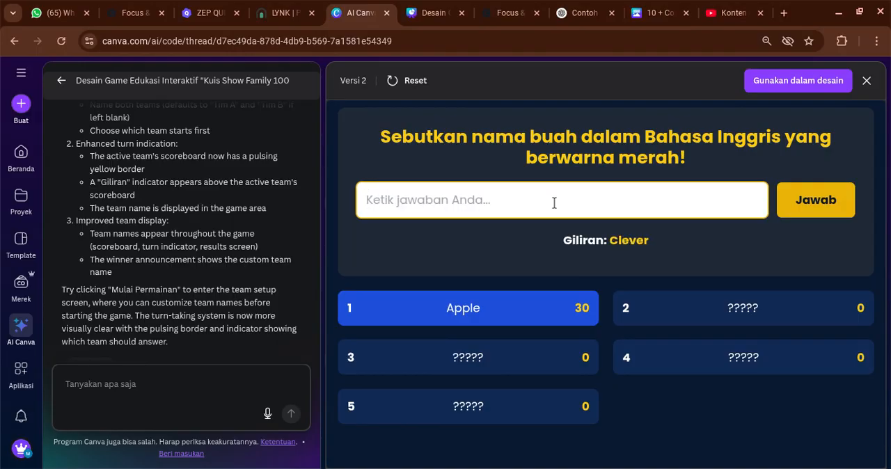
pyautogui.scroll(3, 554, 203)
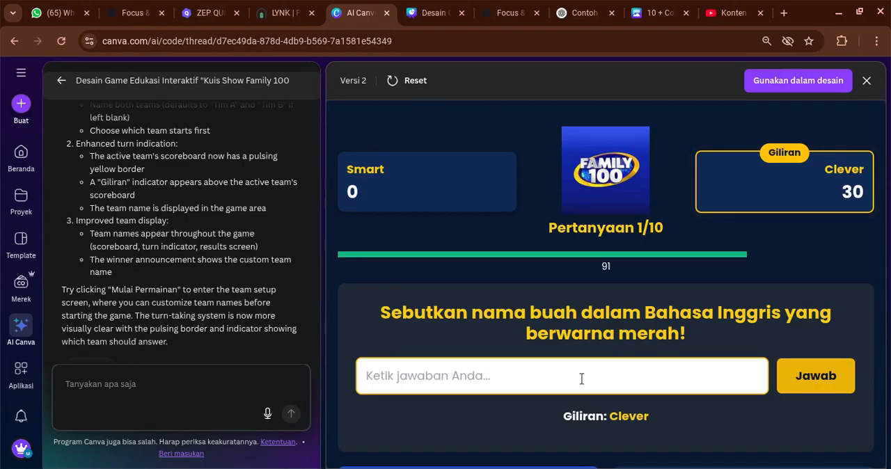
pyautogui.scroll(3, 163, 204)
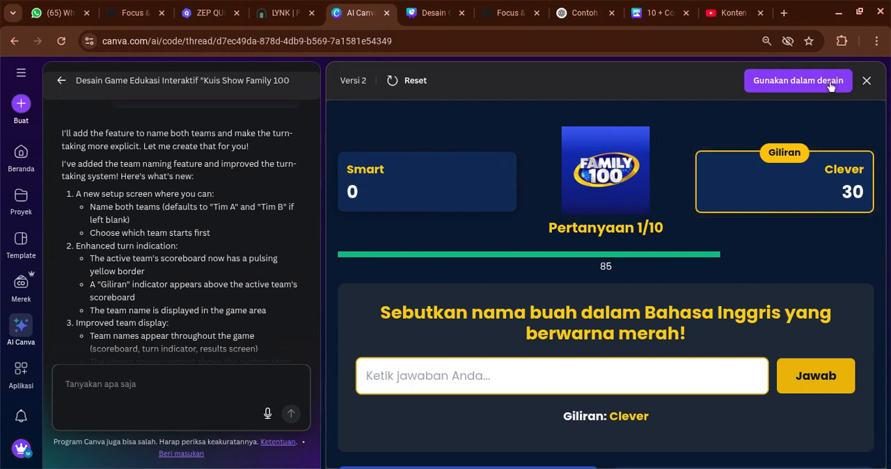
# Use version 2 of the game in a new presentation design and select the embedded game on its page
pyautogui.click(790, 82)
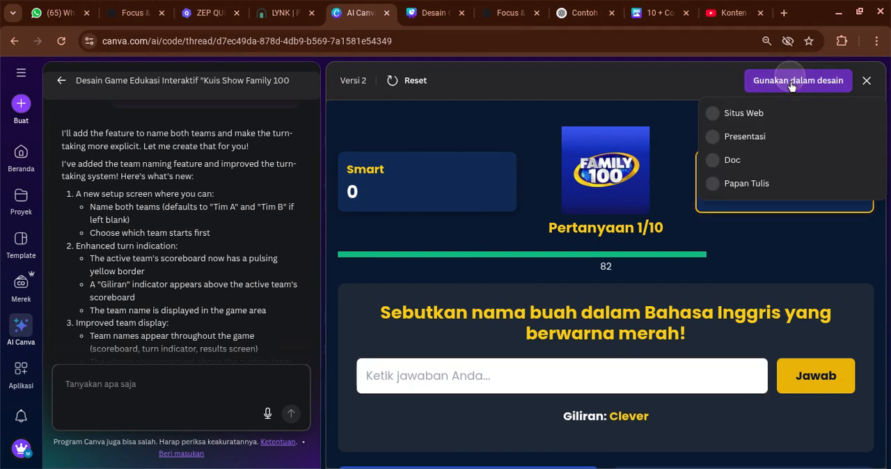
pyautogui.click(814, 154)
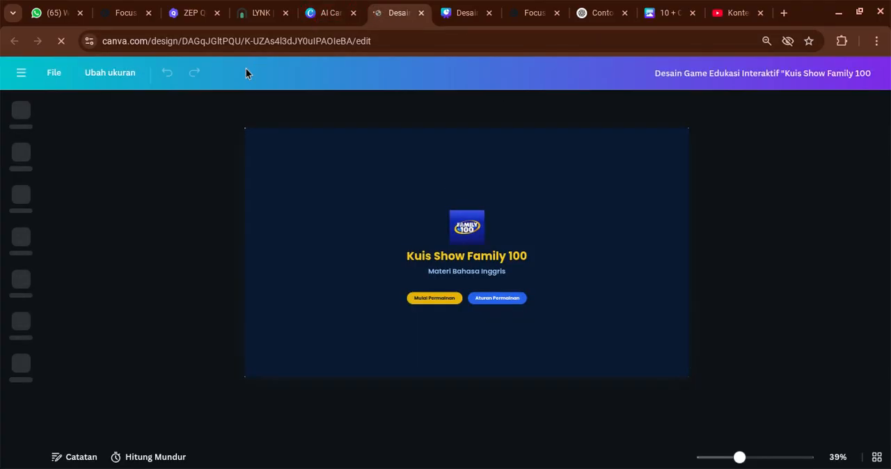
pyautogui.click(312, 213)
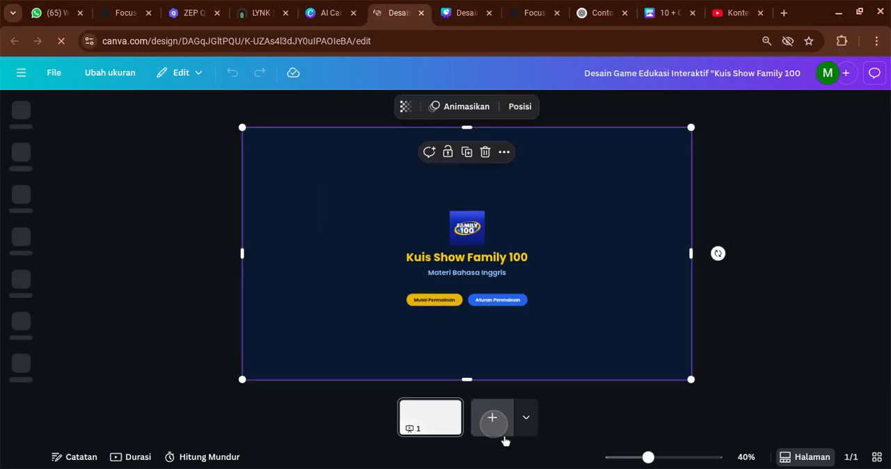
# Add a blank page to the presentation and move it ahead of the game page
pyautogui.click(493, 426)
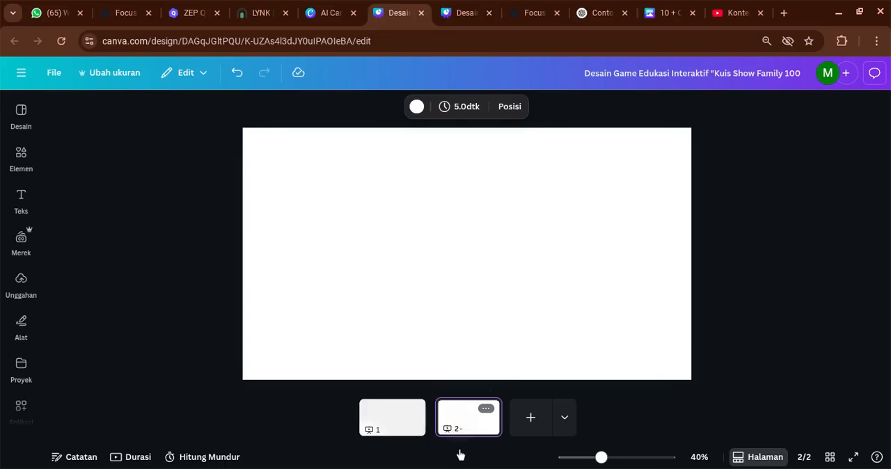
pyautogui.moveTo(444, 458)
pyautogui.mouseDown()
pyautogui.moveTo(346, 437)
pyautogui.moveTo(358, 451)
pyautogui.mouseUp()
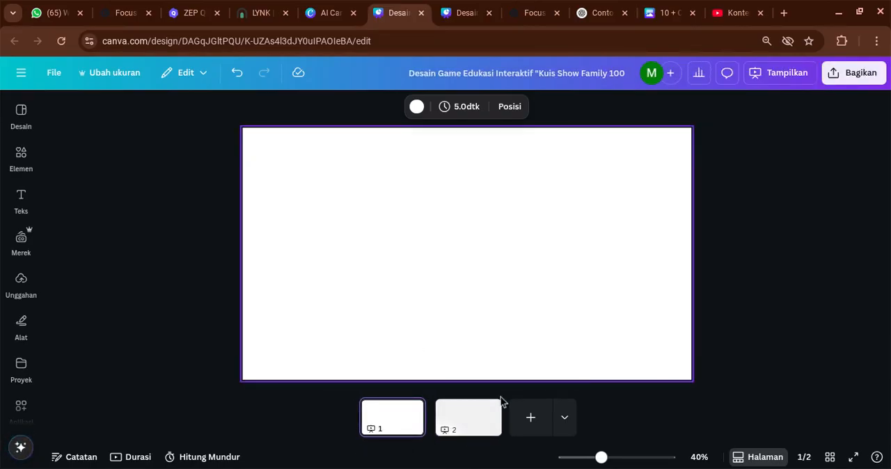
pyautogui.click(476, 414)
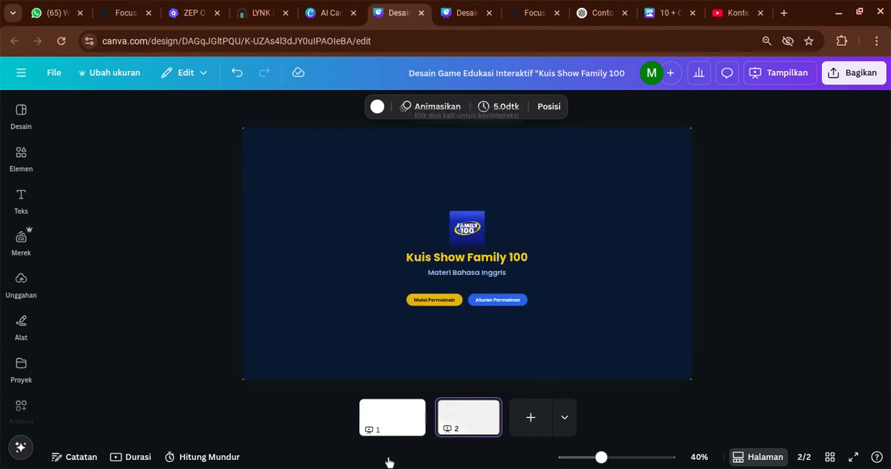
pyautogui.click(400, 429)
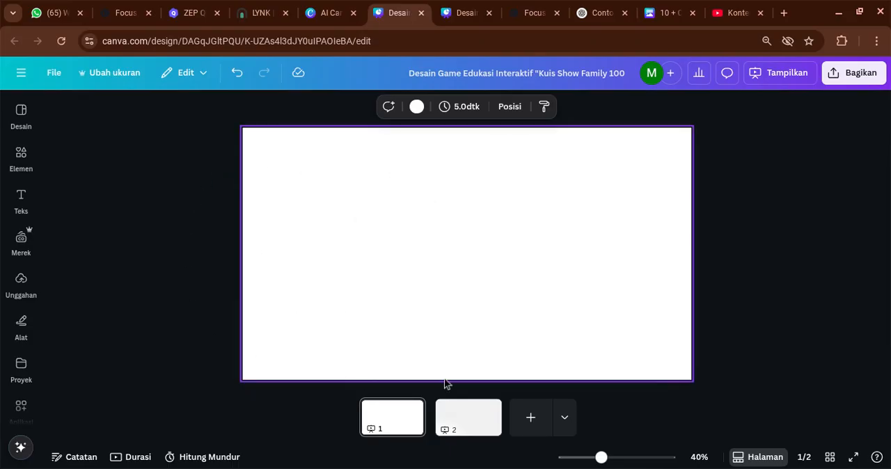
pyautogui.click(399, 443)
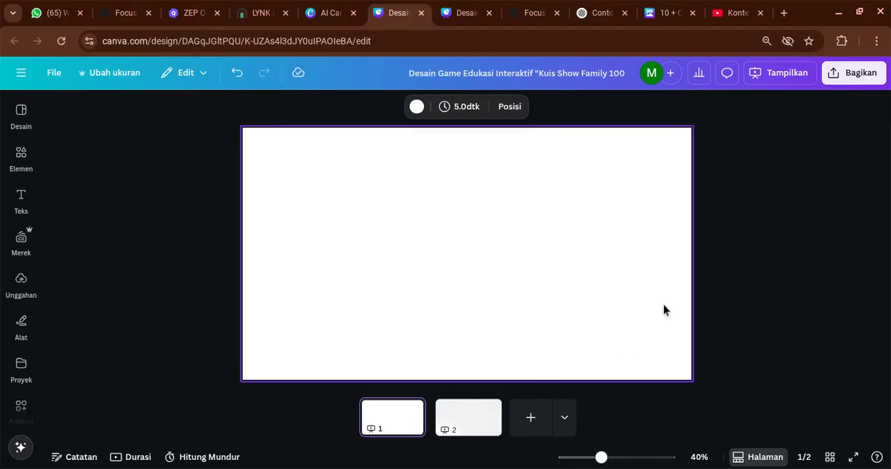
# Delete the blank first page and select the game on the remaining page
pyautogui.click(749, 250)
pyautogui.click(381, 415)
pyautogui.press('BackSpace')
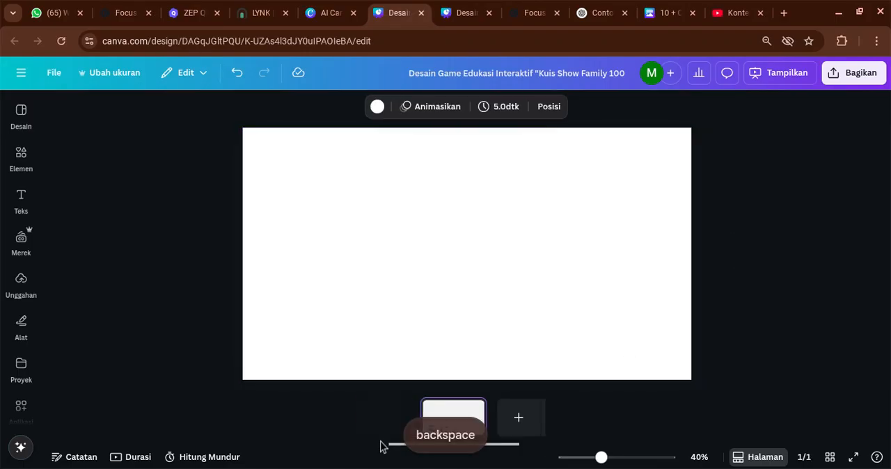
pyautogui.click(637, 247)
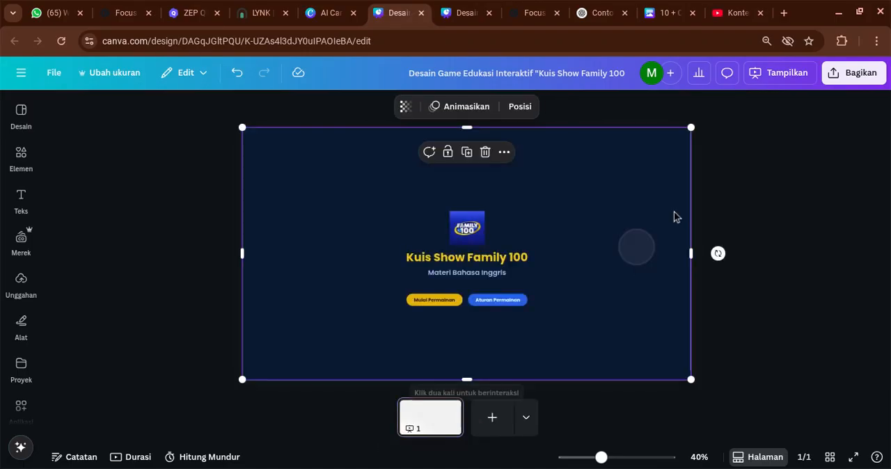
# Create a public view link for the game design from its sharing options and copy it
pyautogui.click(855, 85)
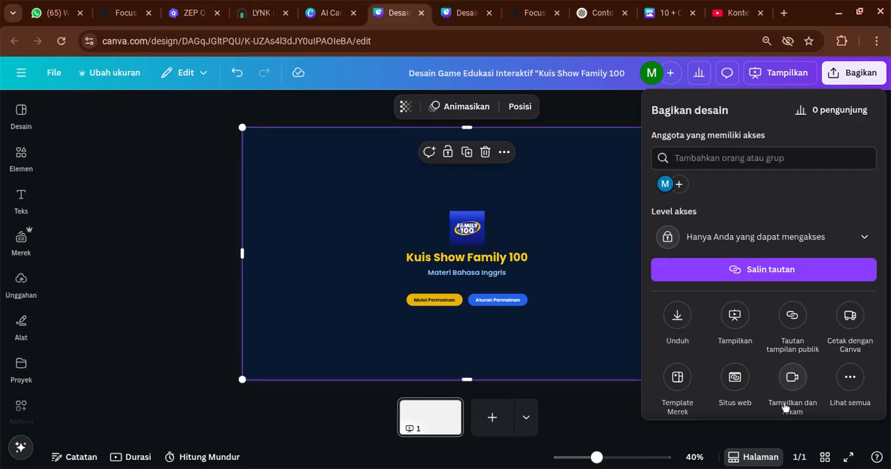
pyautogui.scroll(-1, 781, 399)
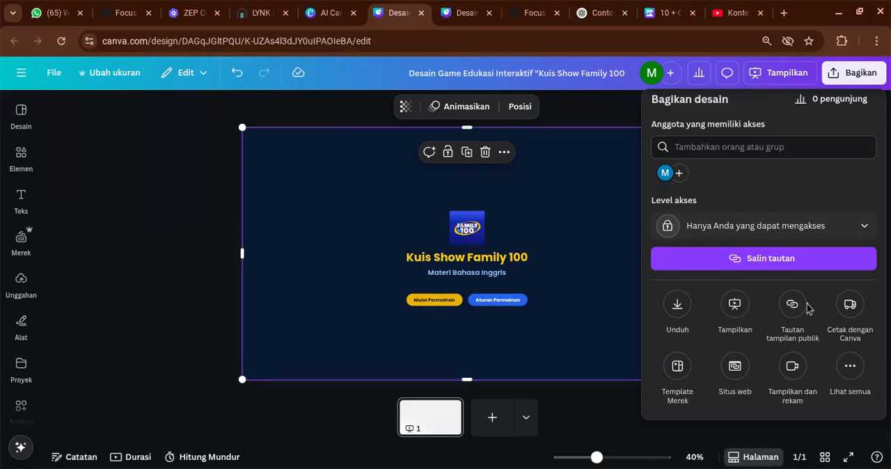
pyautogui.click(789, 320)
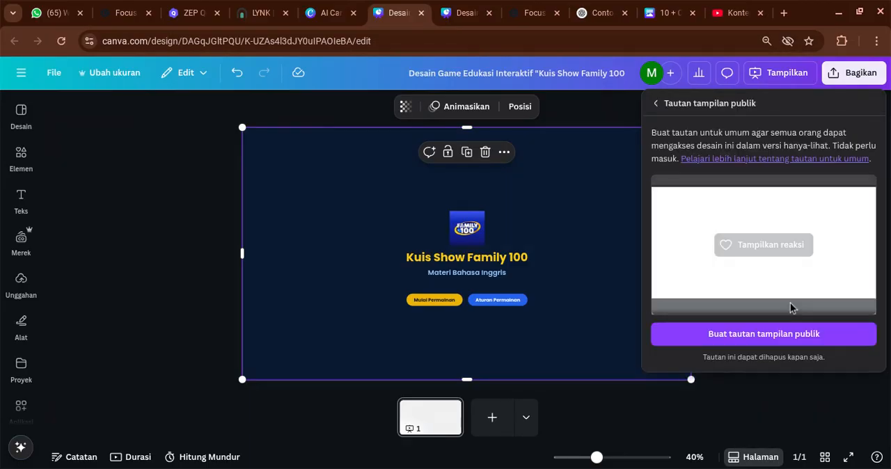
pyautogui.click(756, 333)
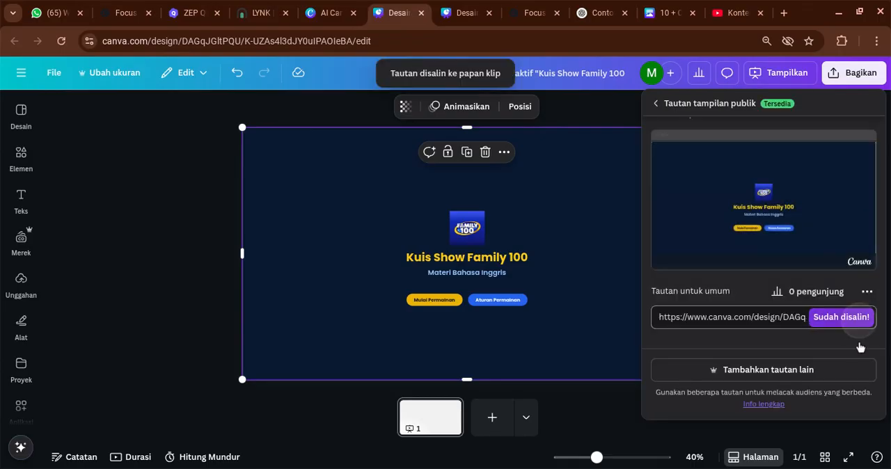
# Open the copied public view link in a new browser tab
pyautogui.click(782, 14)
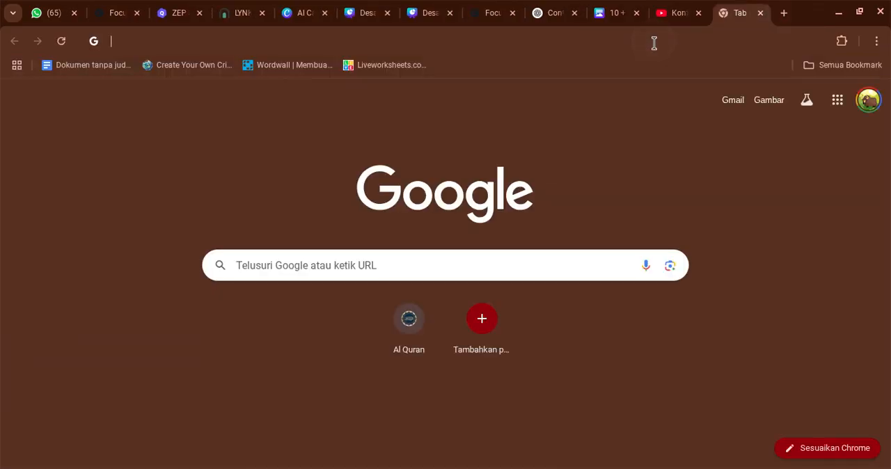
pyautogui.write('https://www.canva.com/design/DAGqJGltPQU/uOBTcT6X6MWzggRXvEXNtg/view?utm_content=DAGqJGltPQU&utm_campaign=designshare&utm_medium=link2&utm_source=uniquelinks&utlId=h7507e8cfca')
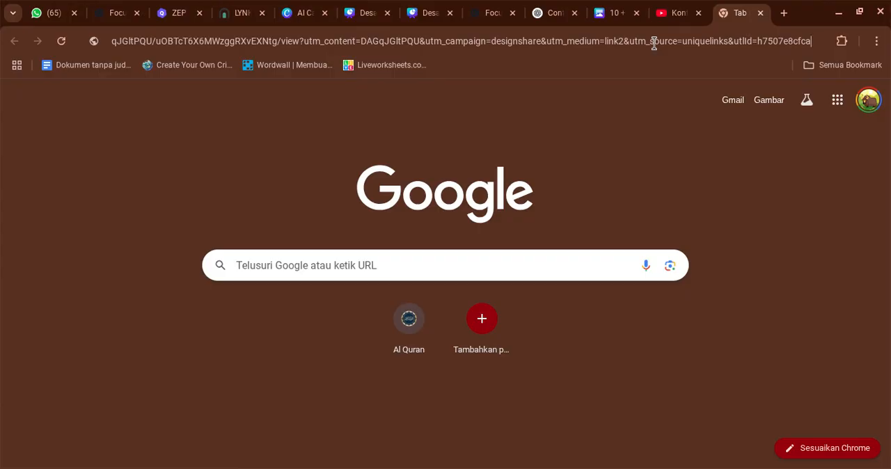
pyautogui.press('Return')
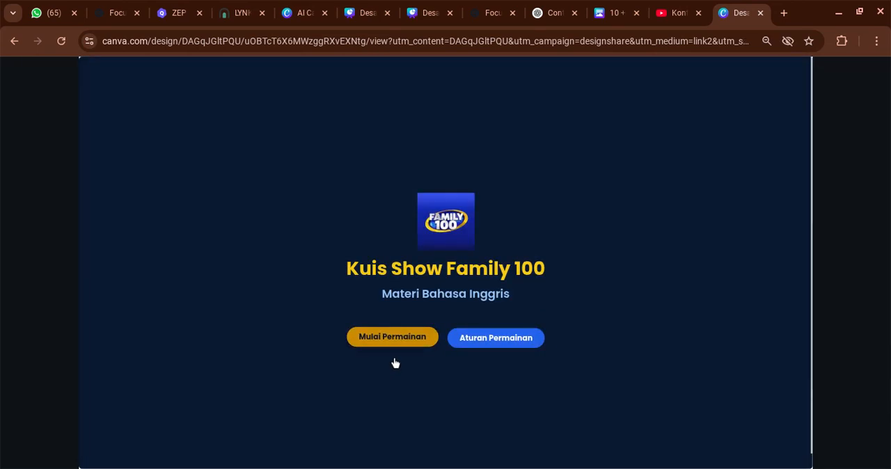
# Test the shared game by naming team A "Tim pintar" and starting the first question, and close the tab
pyautogui.click(394, 339)
pyautogui.click(380, 282)
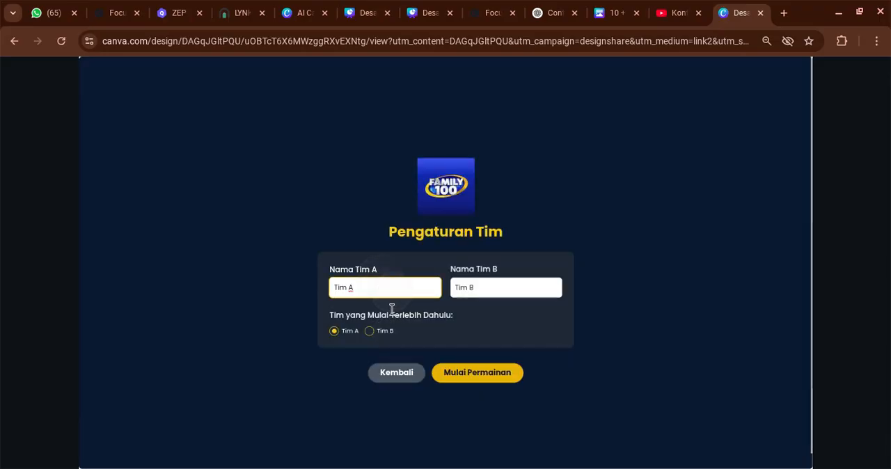
pyautogui.press('BackSpace')
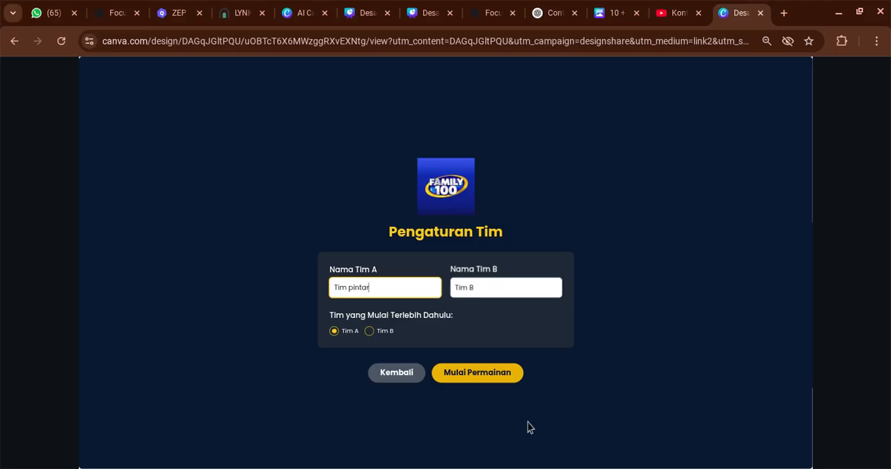
pyautogui.click(480, 374)
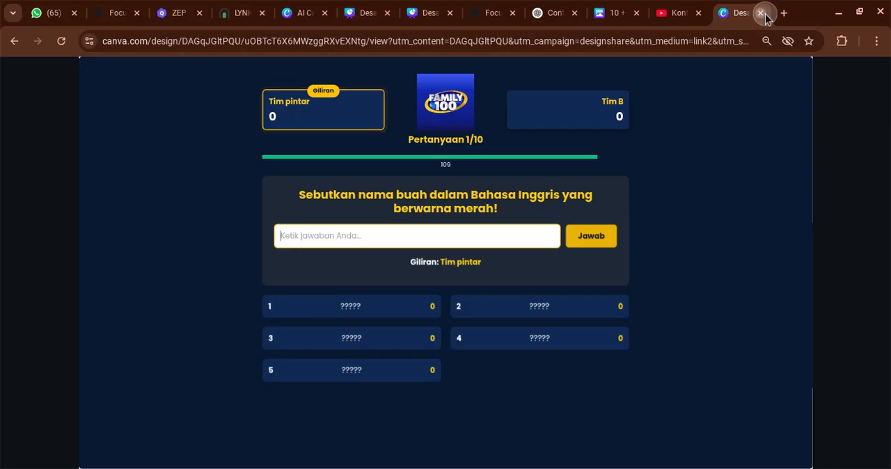
pyautogui.click(760, 12)
# Open the website publishing settings from the design's sharing options
pyautogui.click(591, 117)
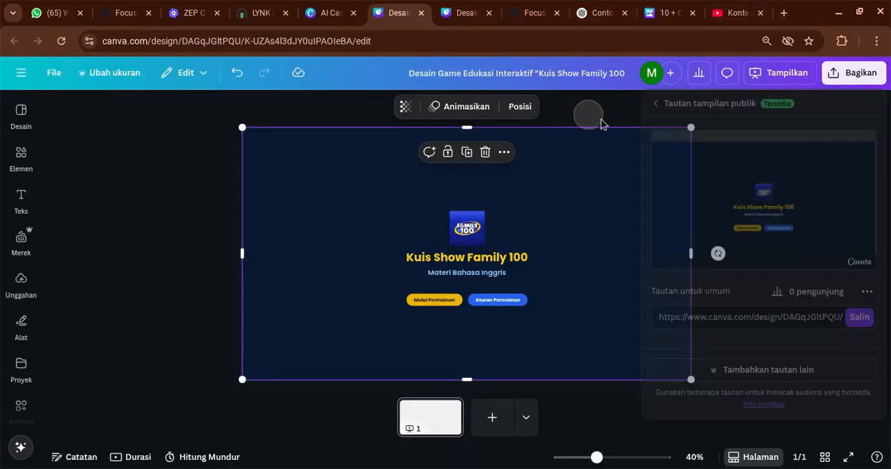
pyautogui.click(847, 77)
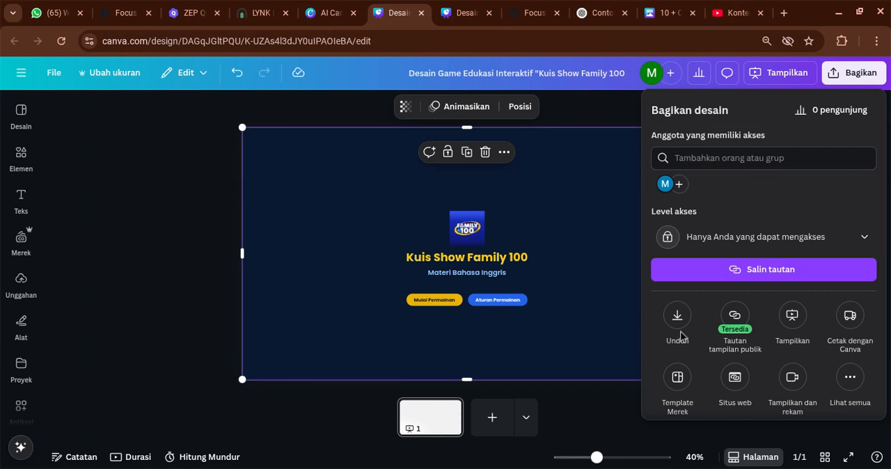
pyautogui.scroll(-1, 804, 405)
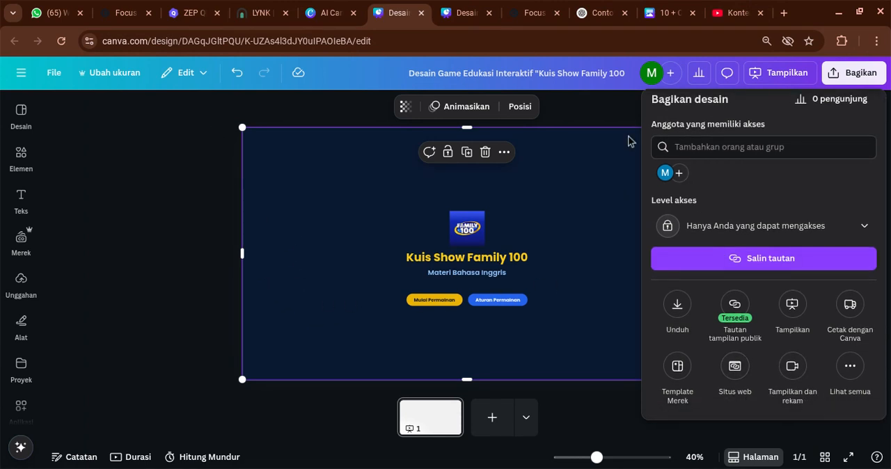
pyautogui.click(607, 117)
pyautogui.click(851, 77)
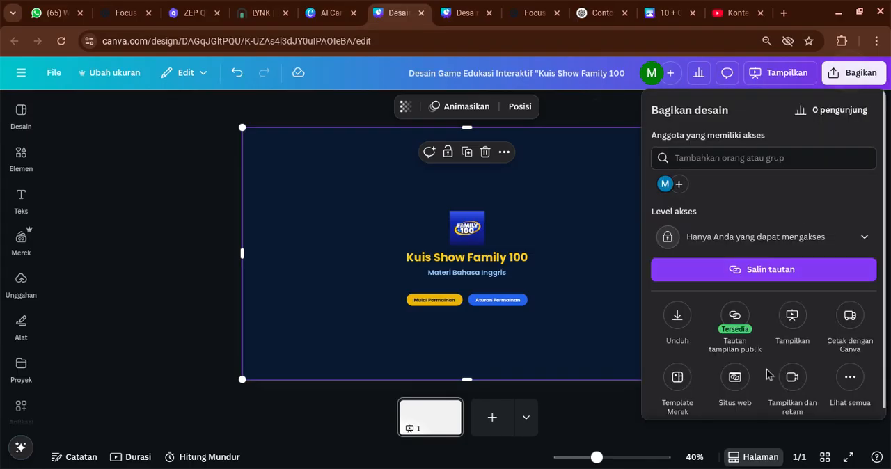
pyautogui.scroll(-1, 745, 401)
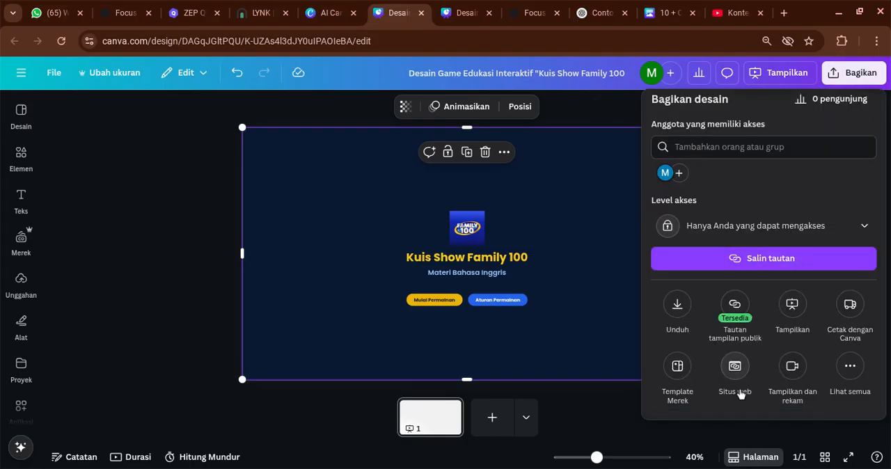
pyautogui.click(741, 393)
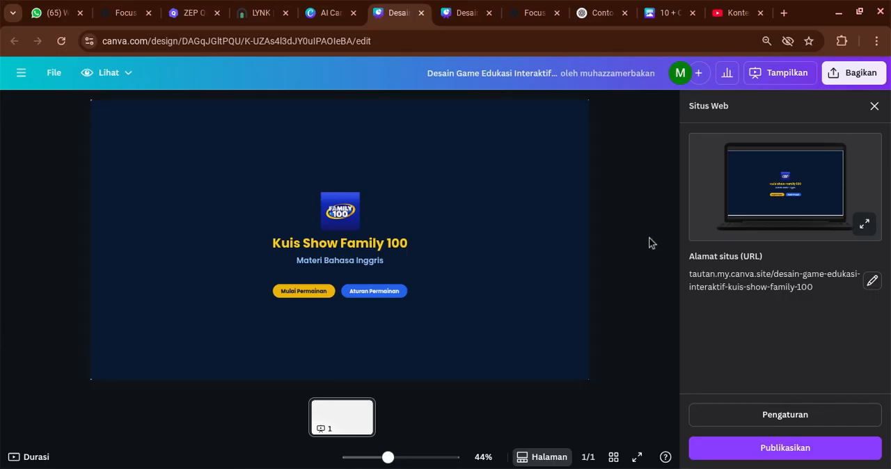
# Append "bahasainggris" to the end of the site address and publish the design as a website
pyautogui.click(826, 301)
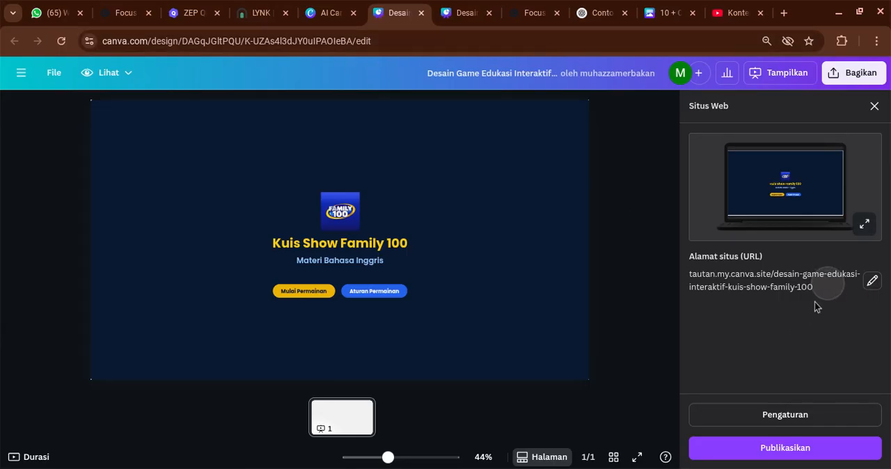
pyautogui.click(736, 299)
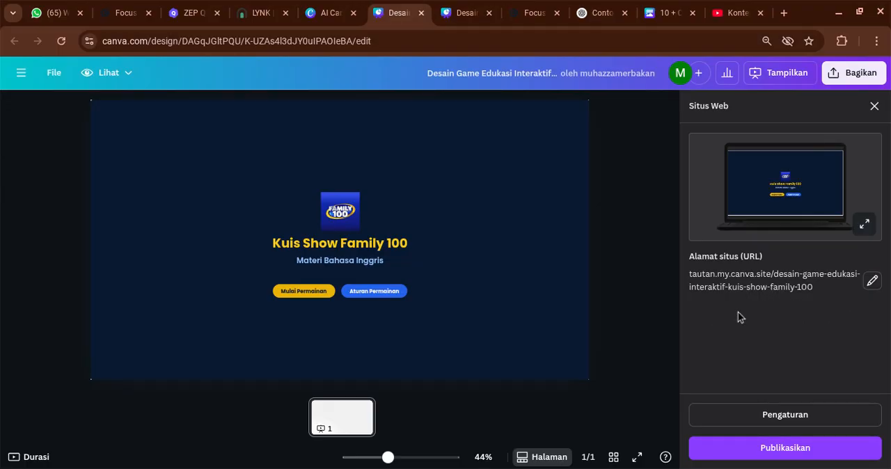
pyautogui.click(872, 280)
pyautogui.click(849, 300)
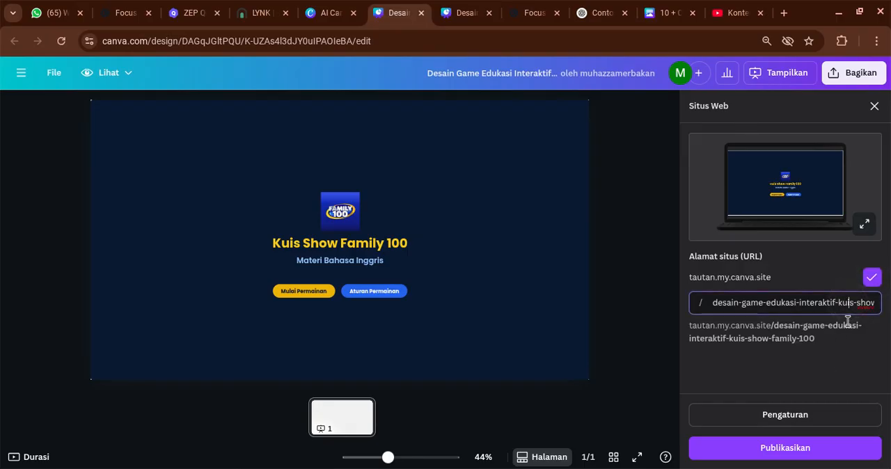
pyautogui.press('Right')
pyautogui.press('Right')
pyautogui.press('Right')
pyautogui.press('Right')
pyautogui.press('Right')
pyautogui.press('Right')
pyautogui.press('Right')
pyautogui.press('Right')
pyautogui.press('Right')
pyautogui.press('Right')
pyautogui.press('Right')
pyautogui.press('Right')
pyautogui.press('Right')
pyautogui.press('Right')
pyautogui.press('Right')
pyautogui.press('Right')
pyautogui.press('Right')
pyautogui.press('Right')
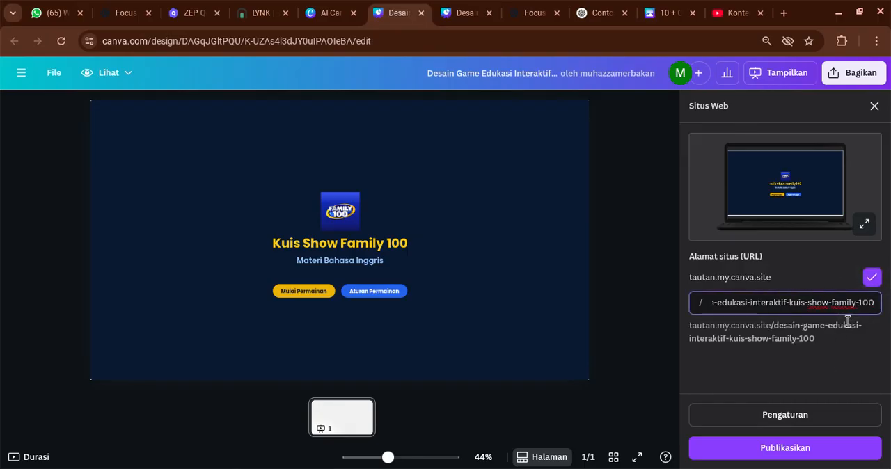
pyautogui.write('baha')
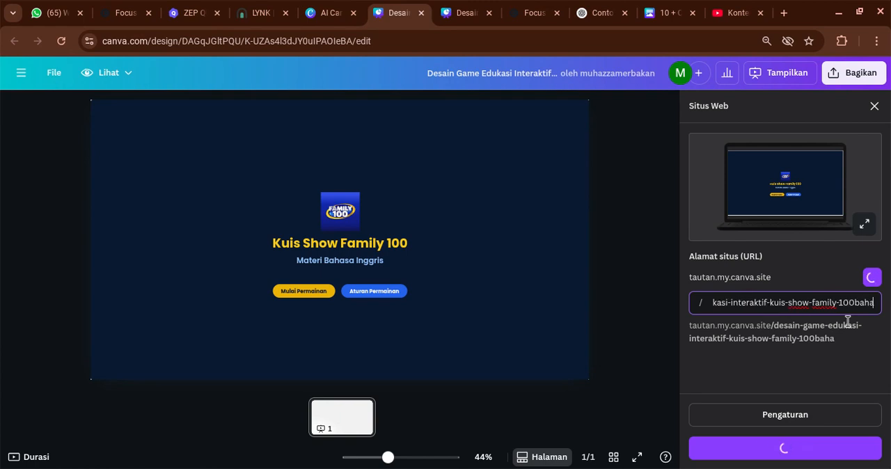
pyautogui.write('sainggris')
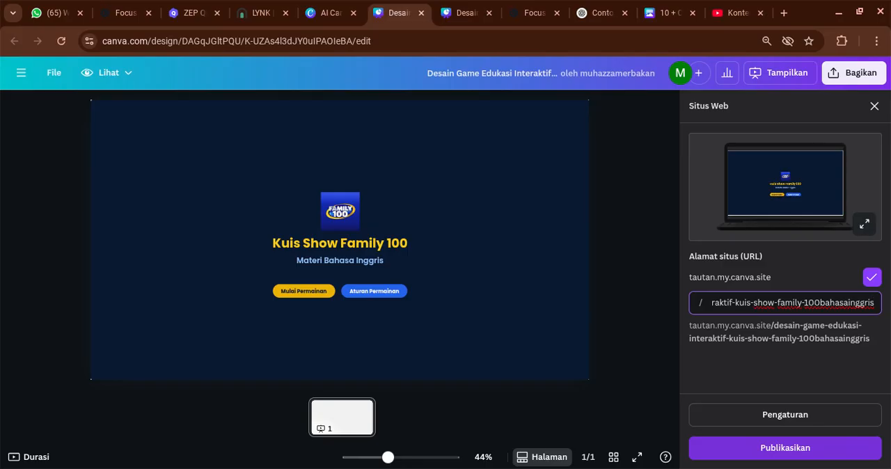
pyautogui.click(789, 448)
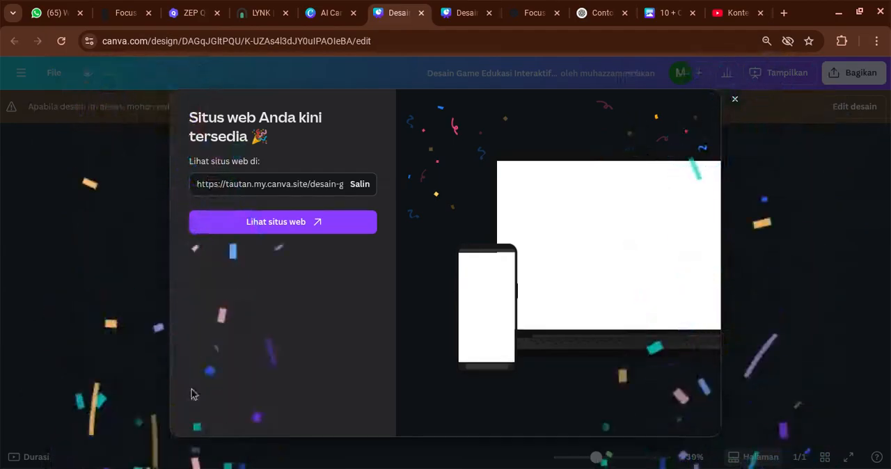
# Copy the published site's address and open the live website in full screen
pyautogui.click(360, 186)
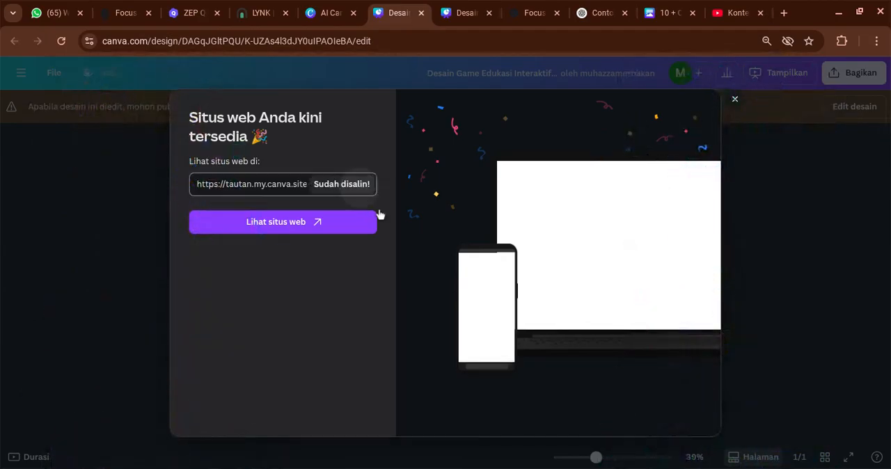
pyautogui.click(312, 226)
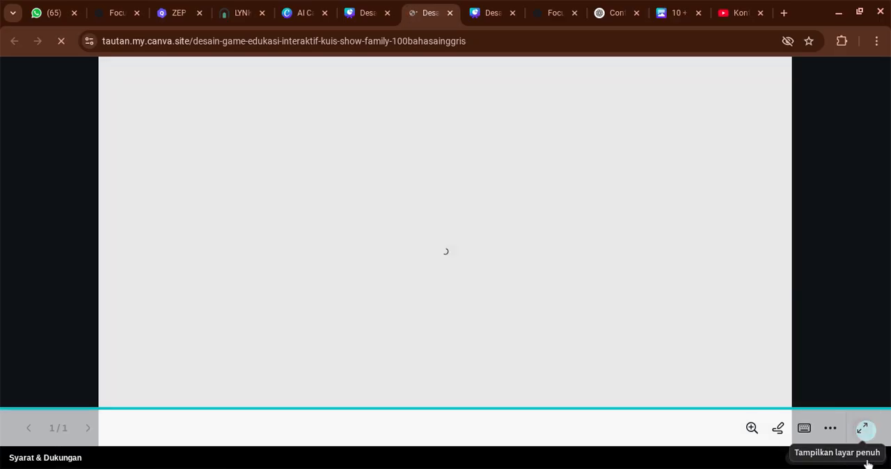
pyautogui.click(863, 429)
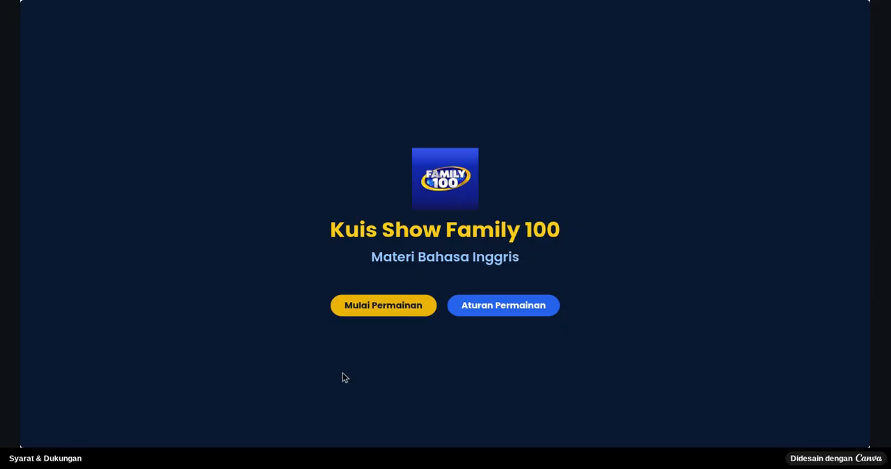
# Check the team settings on the published game, return to its start screen and exit full screen
pyautogui.click(364, 310)
pyautogui.click(401, 254)
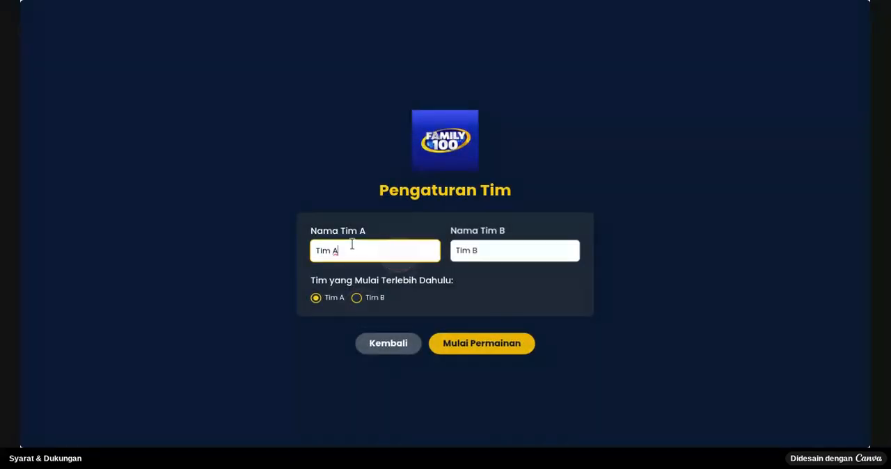
pyautogui.click(394, 348)
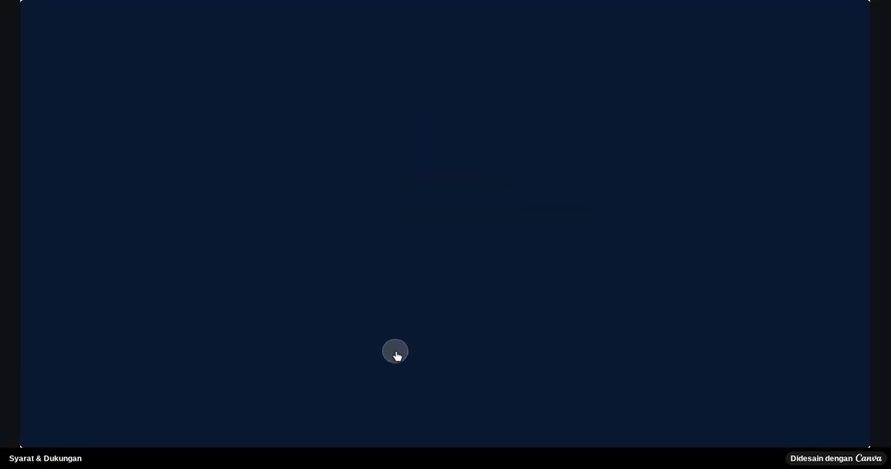
pyautogui.press('Escape')
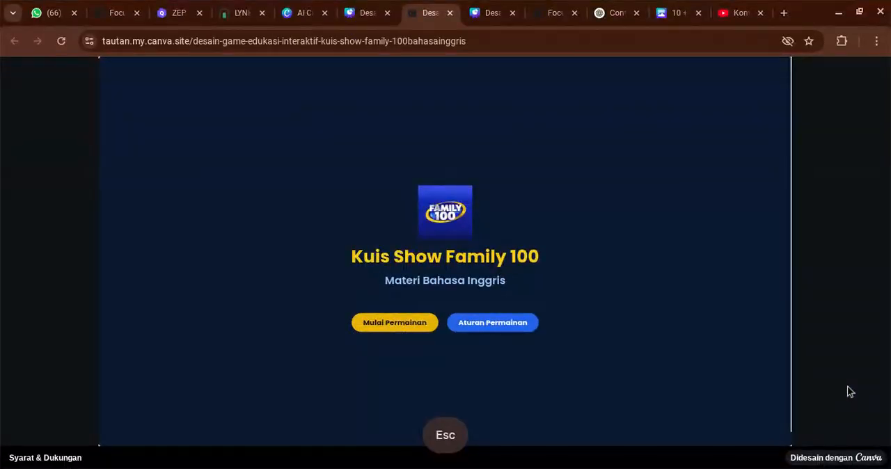
pyautogui.click(98, 84)
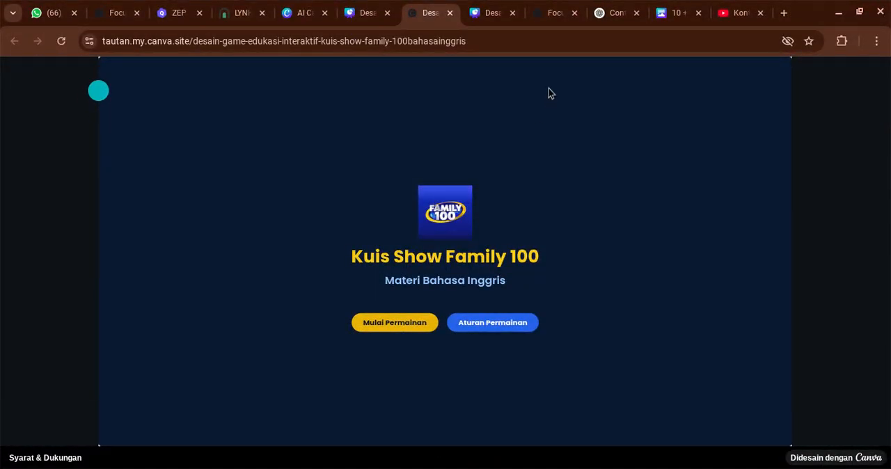
pyautogui.click(383, 59)
pyautogui.click(407, 59)
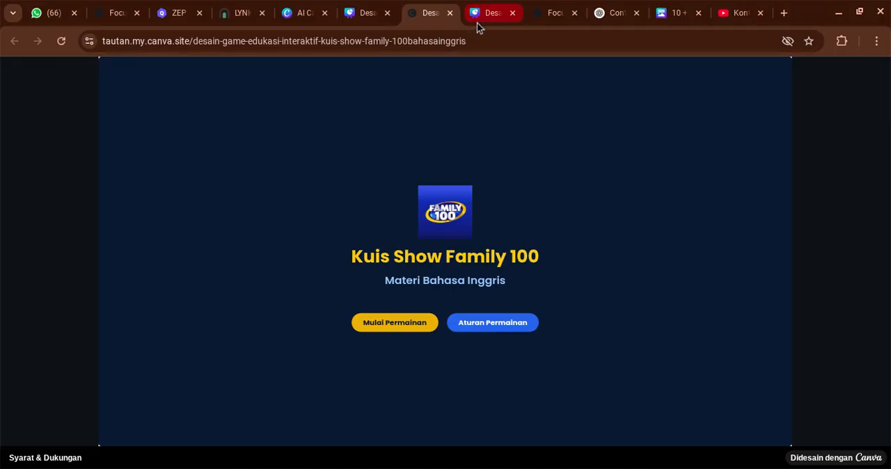
pyautogui.click(390, 59)
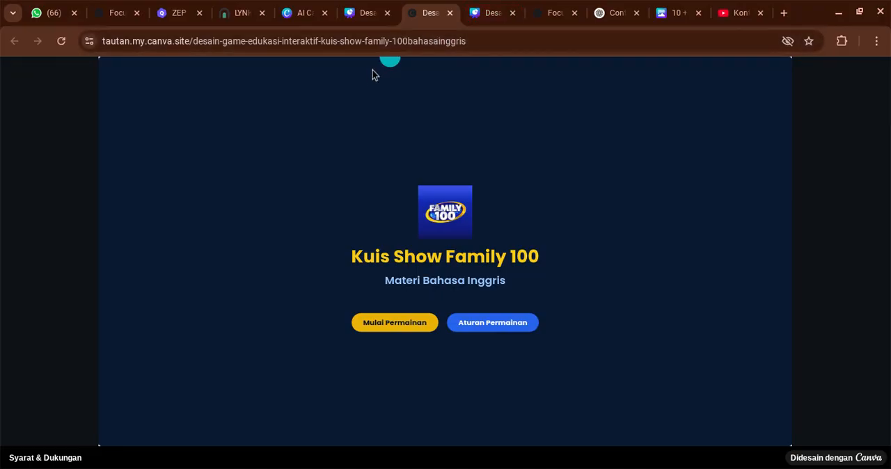